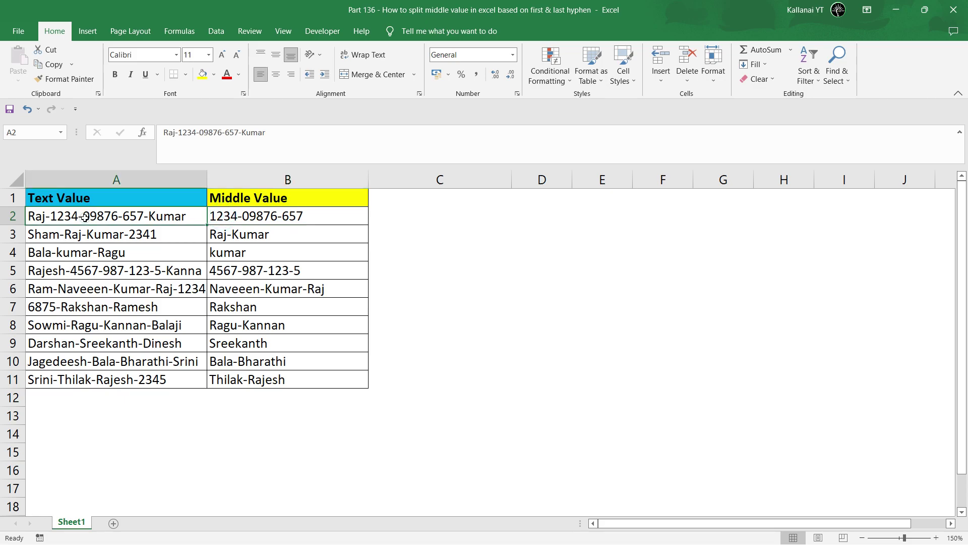
Compare the first text values in column A with their extracted middle values in column B.
left_click(74, 180)
left_click(67, 213)
left_click(254, 219)
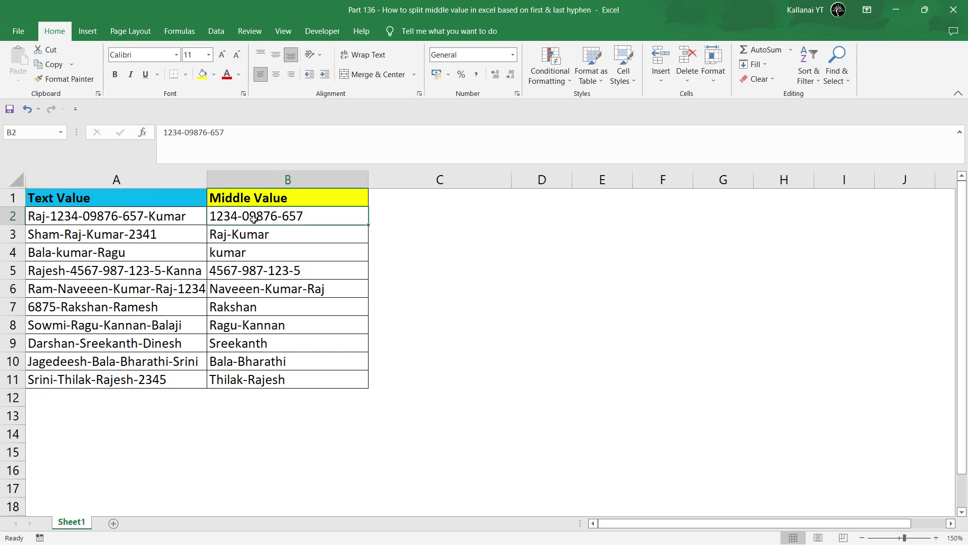
left_click(299, 241)
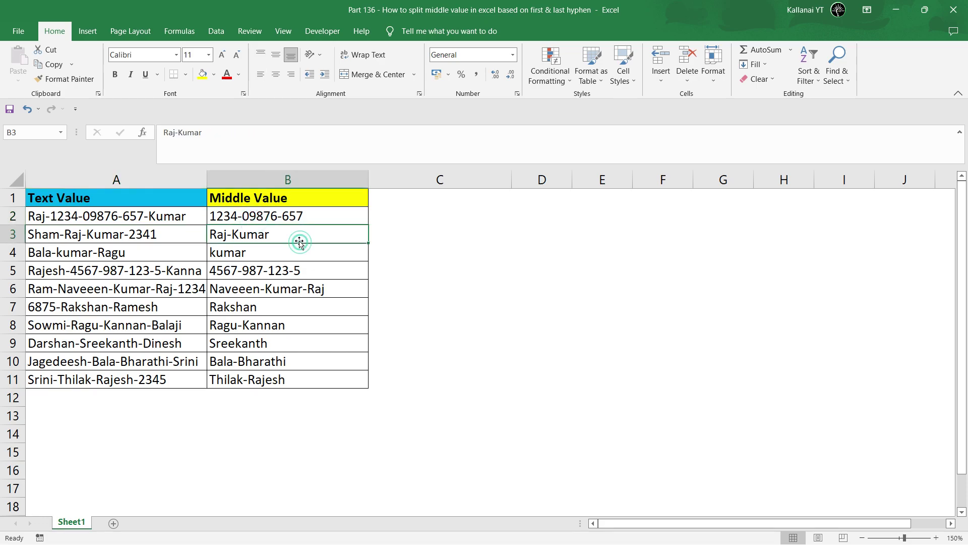
left_click(293, 216)
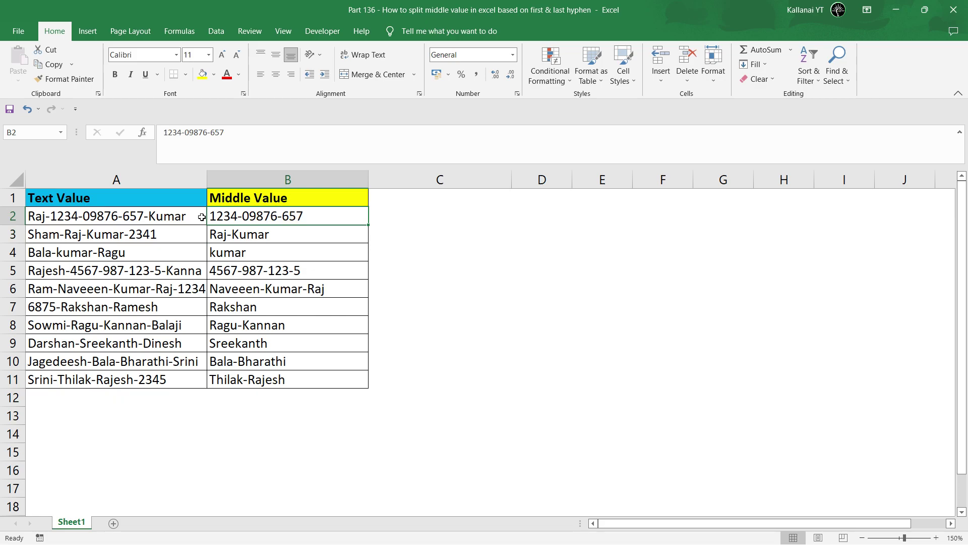
left_click(233, 240)
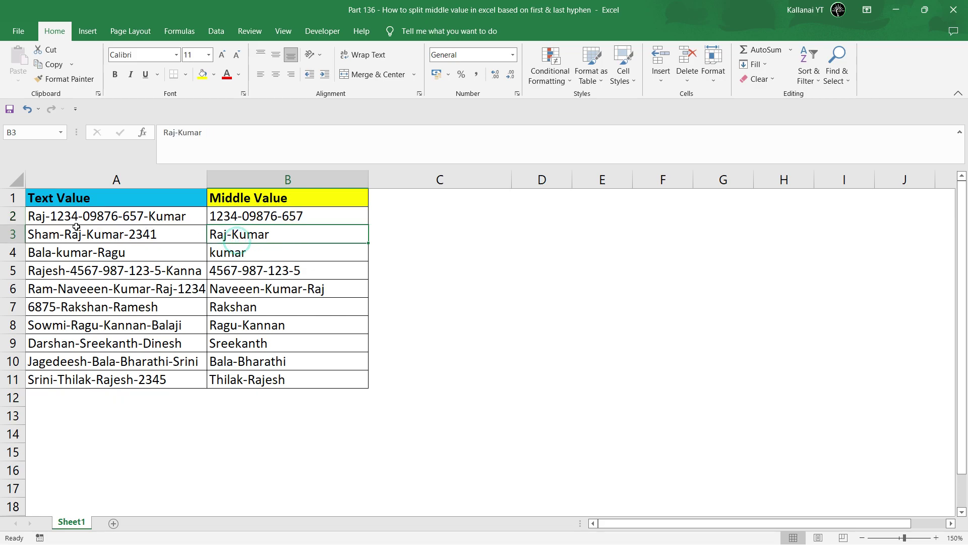
left_click(251, 178)
left_click(232, 217)
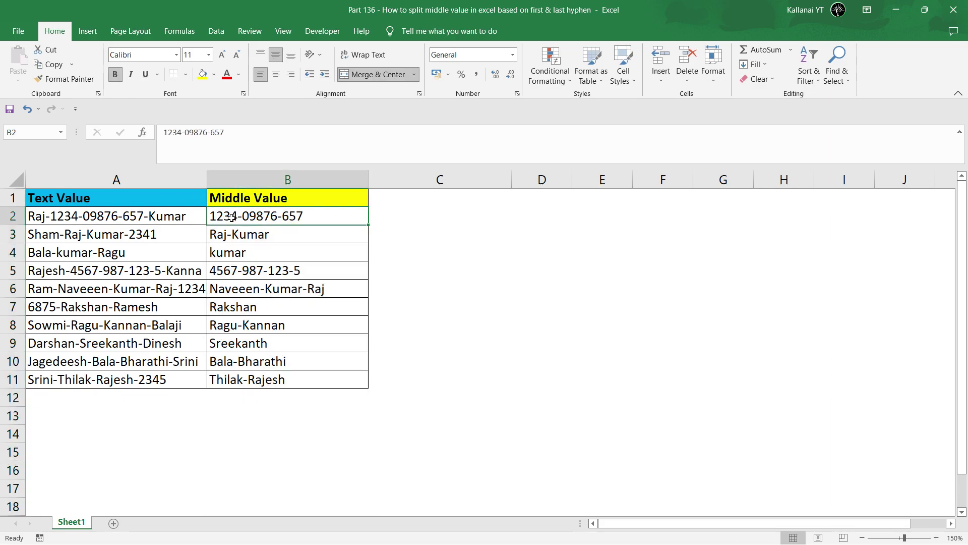
left_click(130, 217)
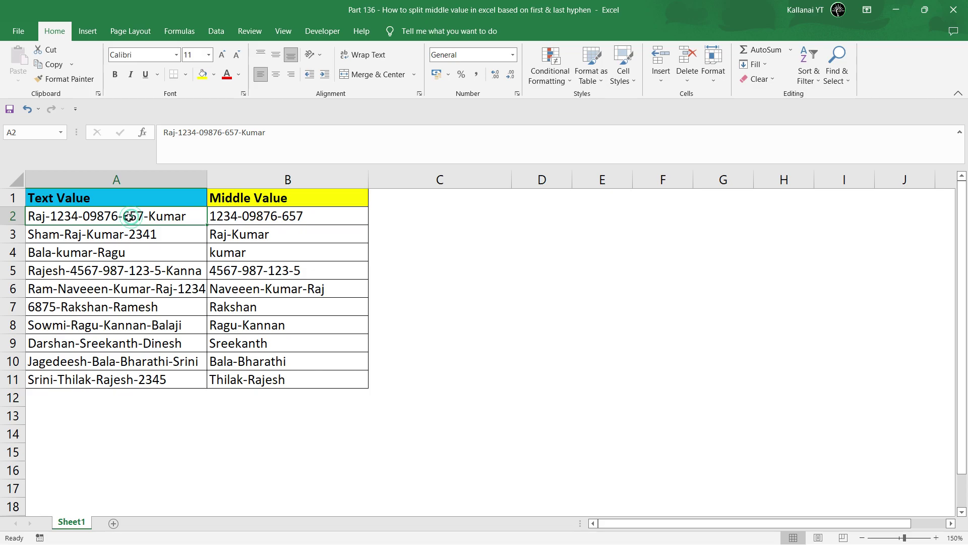
Examine the part of the text in cell A2 that lies between its first and last hyphens.
left_click(65, 181)
left_click(53, 214)
double_click(53, 217)
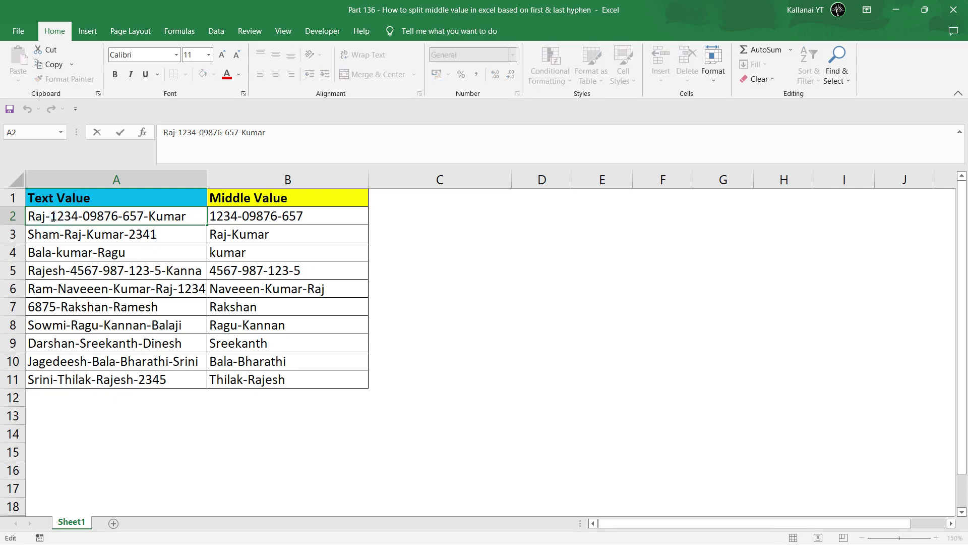
left_click_drag(50, 218, 143, 221)
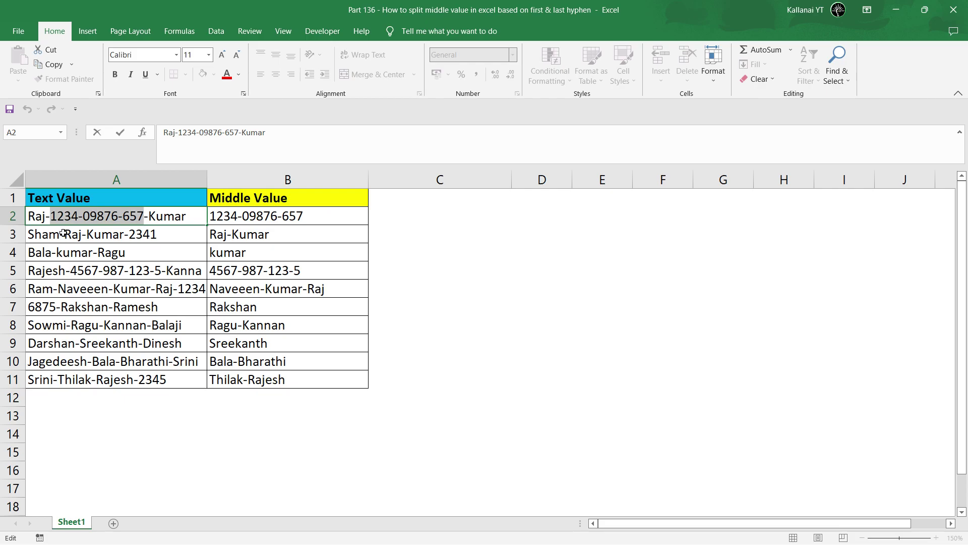
left_click_drag(50, 215, 144, 217)
key("Return")
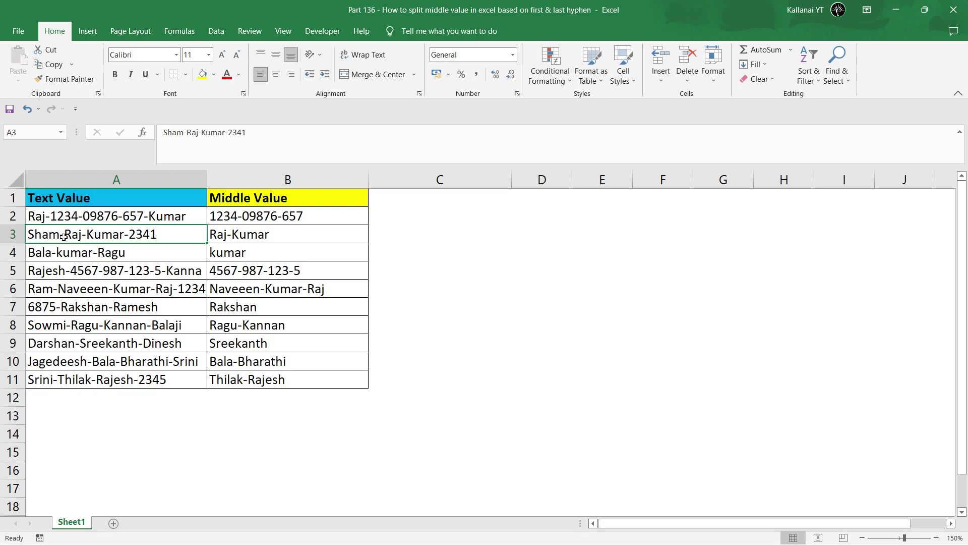
Examine the parts between the first and last hyphens in the texts of cells A3 and A11.
double_click(125, 236)
left_click_drag(125, 236, 65, 236)
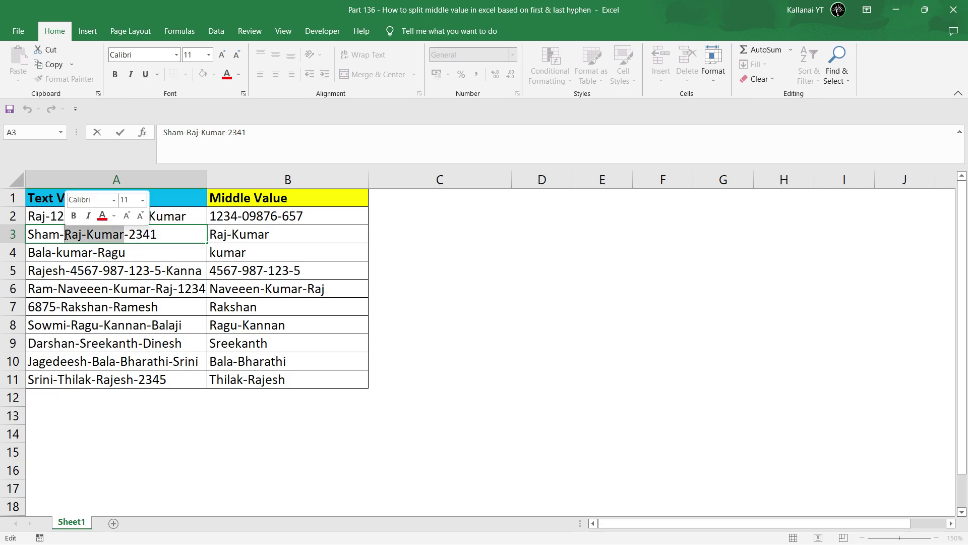
key("Return")
left_click(101, 377)
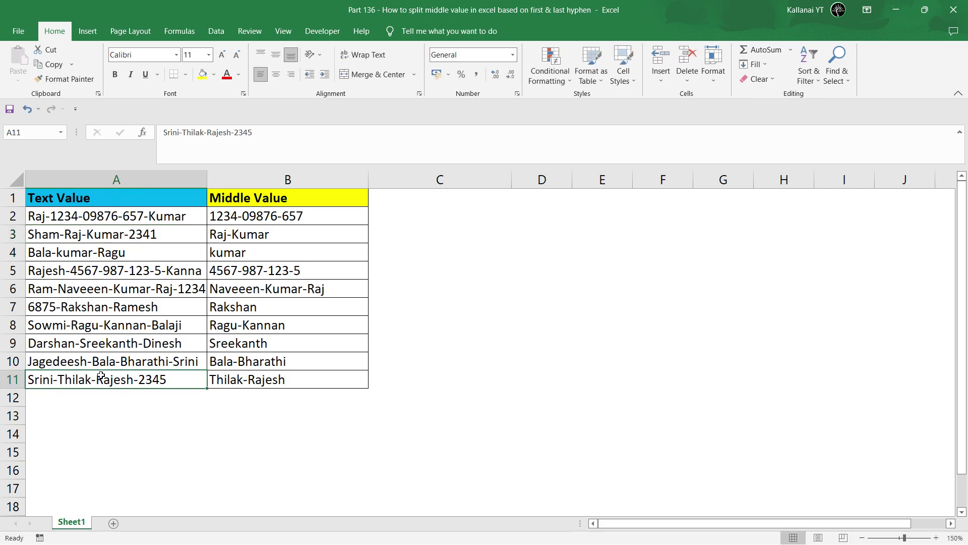
double_click(100, 377)
left_click_drag(58, 379, 133, 379)
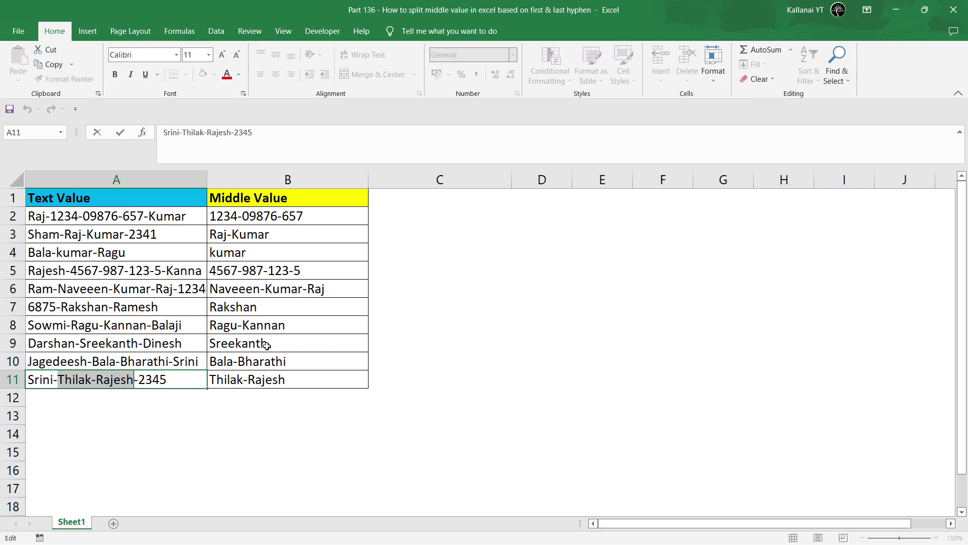
key("Return")
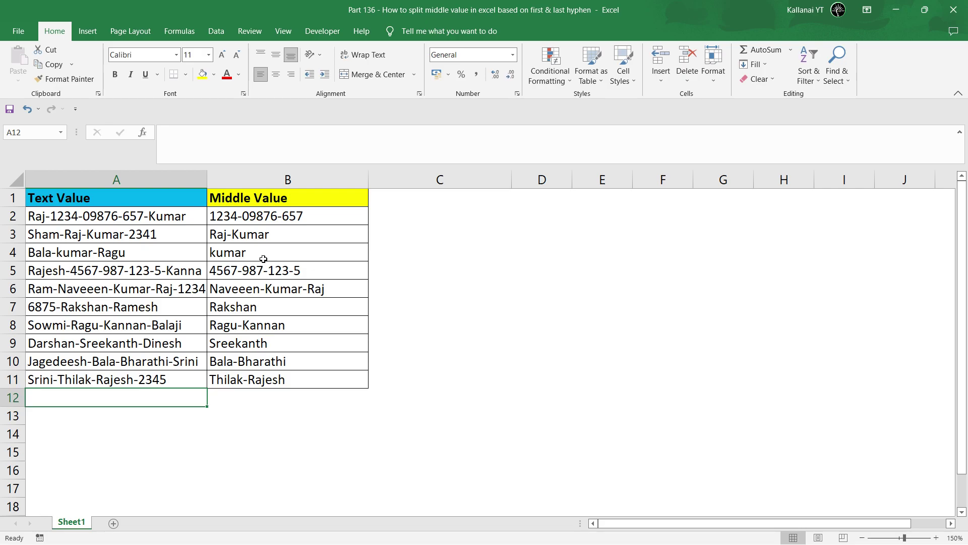
Clear the existing middle values from cells B2 to B11, keeping the header.
left_click(268, 214)
left_click_drag(267, 214, 285, 379)
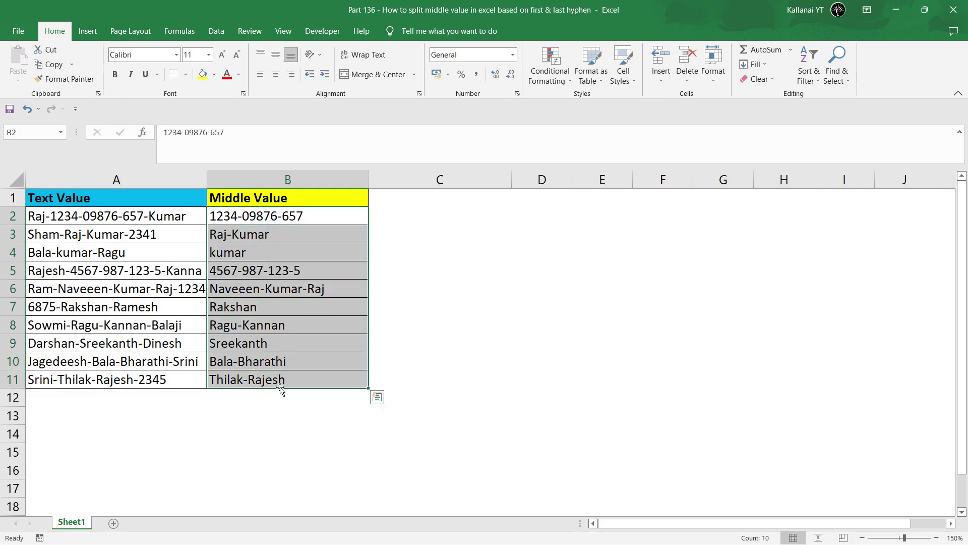
key("Delete")
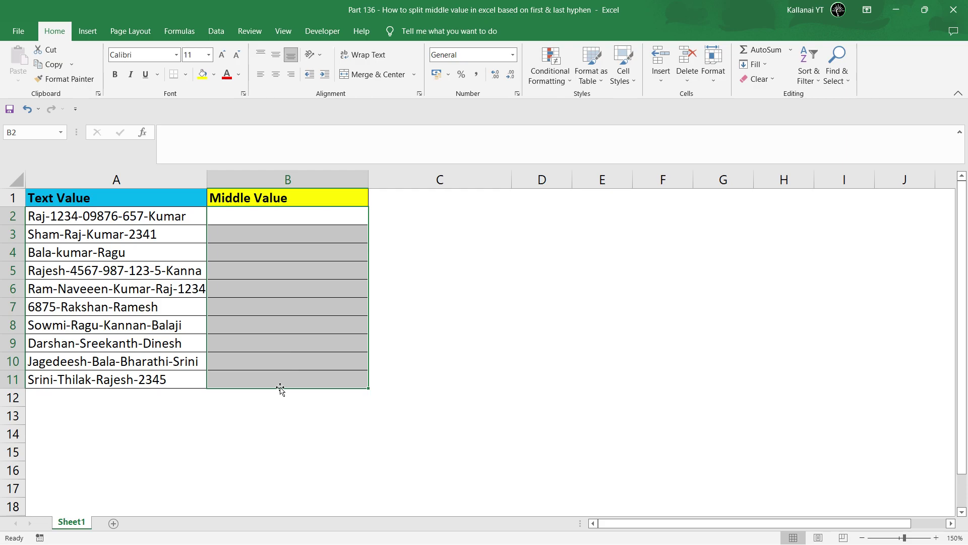
left_click(291, 223)
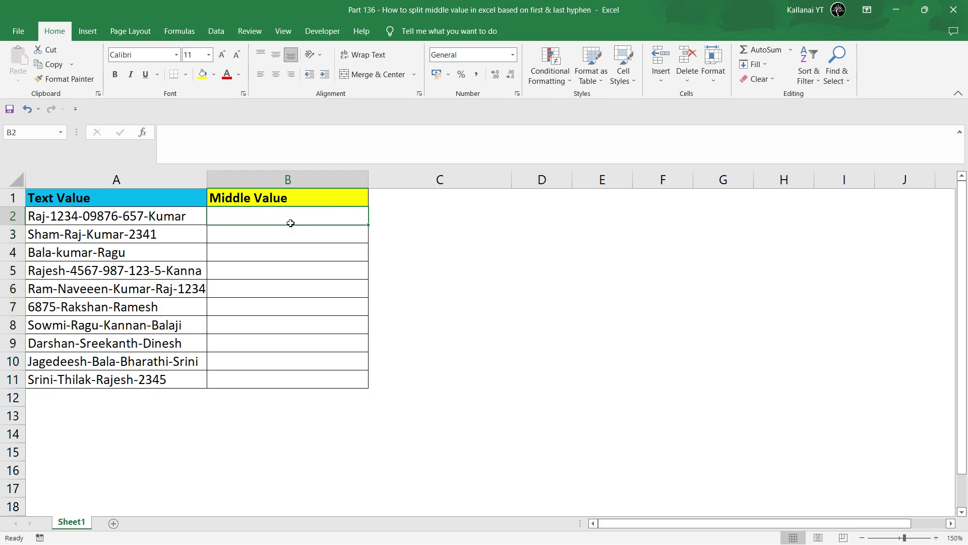
Examine the part of the text in cell A2 that follows its first hyphen.
left_click(389, 215)
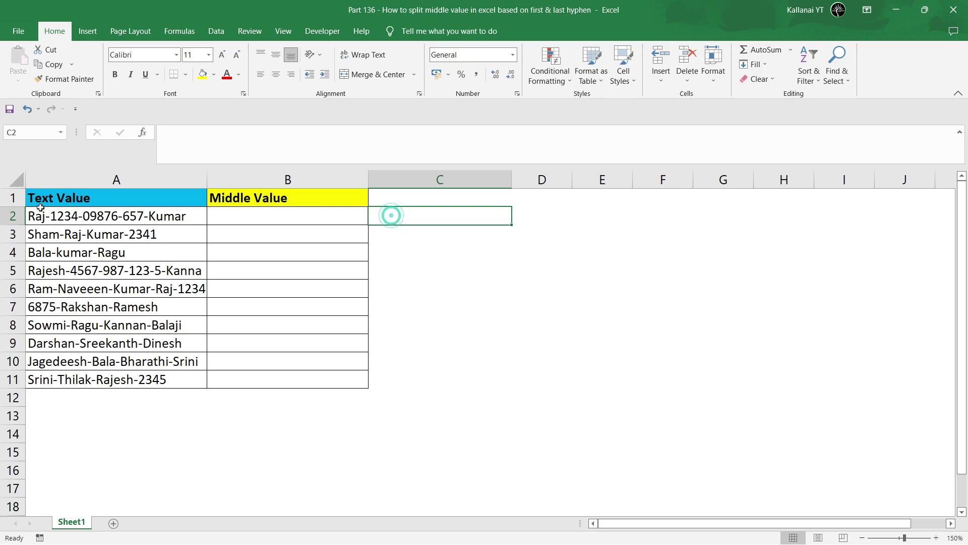
left_click(70, 224)
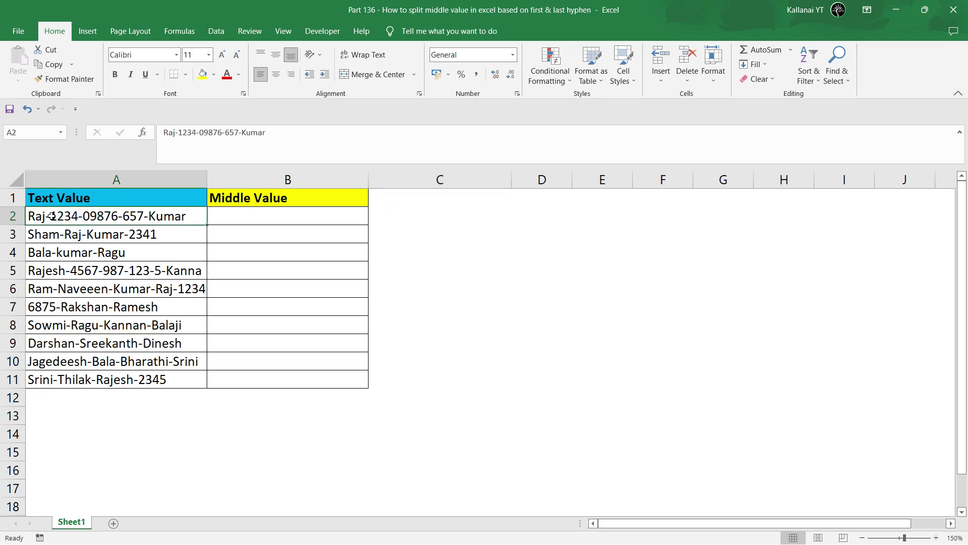
double_click(51, 216)
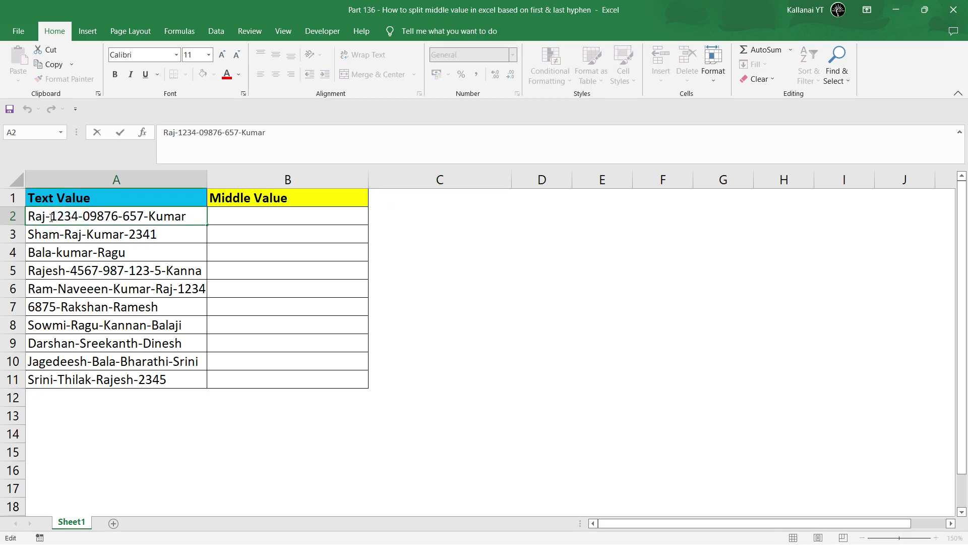
left_click_drag(51, 215, 196, 216)
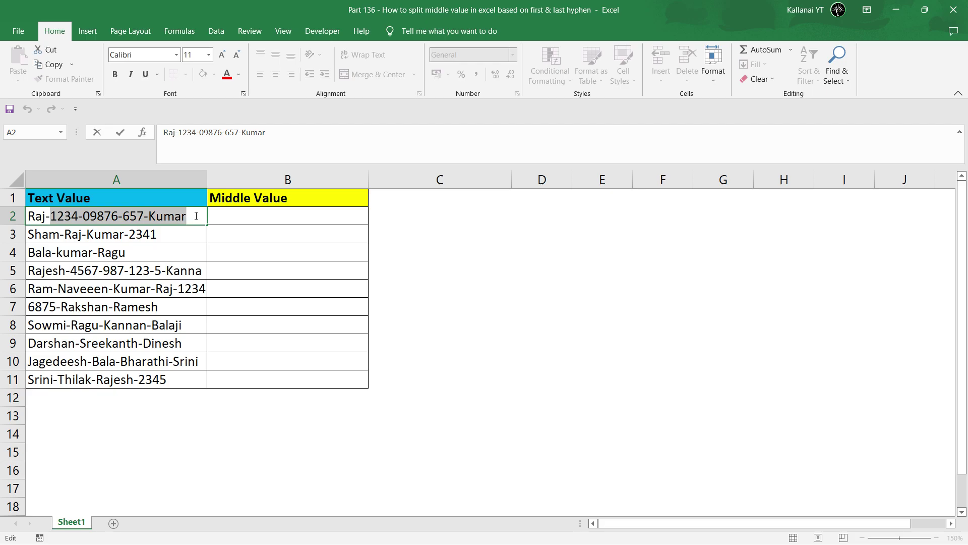
key("Return")
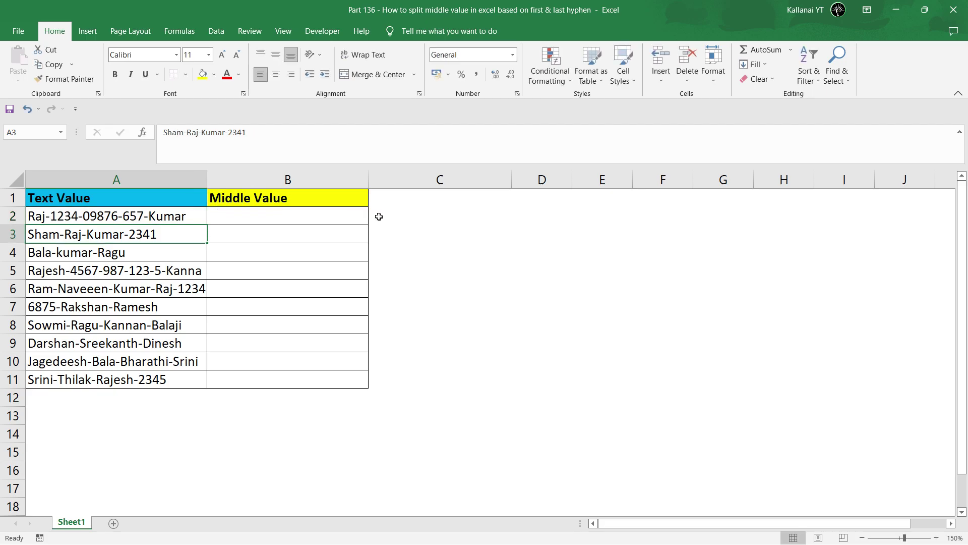
left_click(377, 217)
left_click(279, 181)
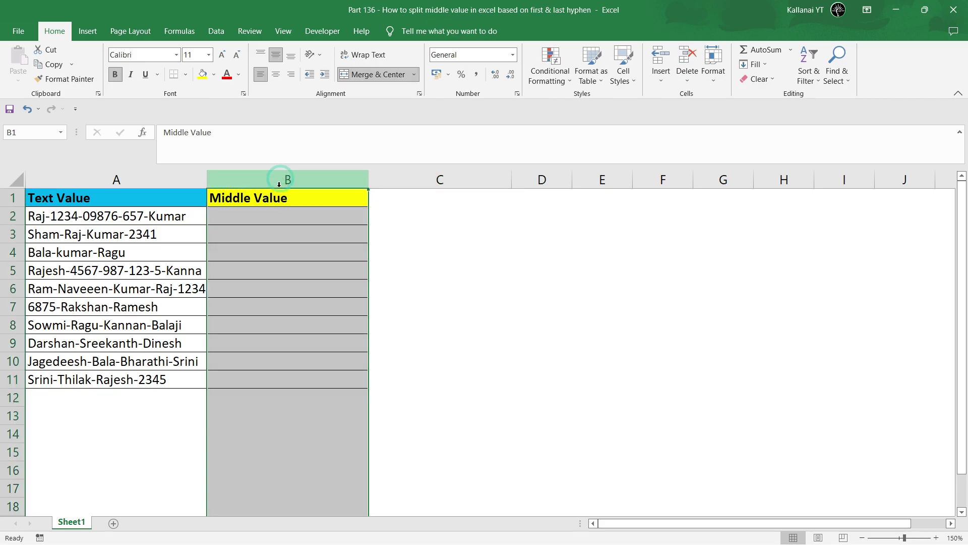
Start a MID formula in cell C2 with A2 as its text argument.
left_click(396, 212)
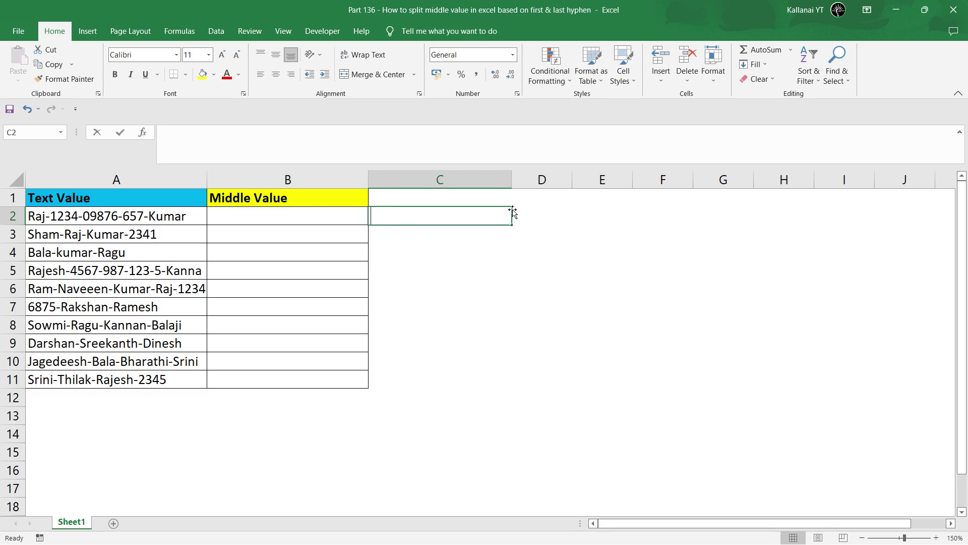
type("=mid")
key("Tab")
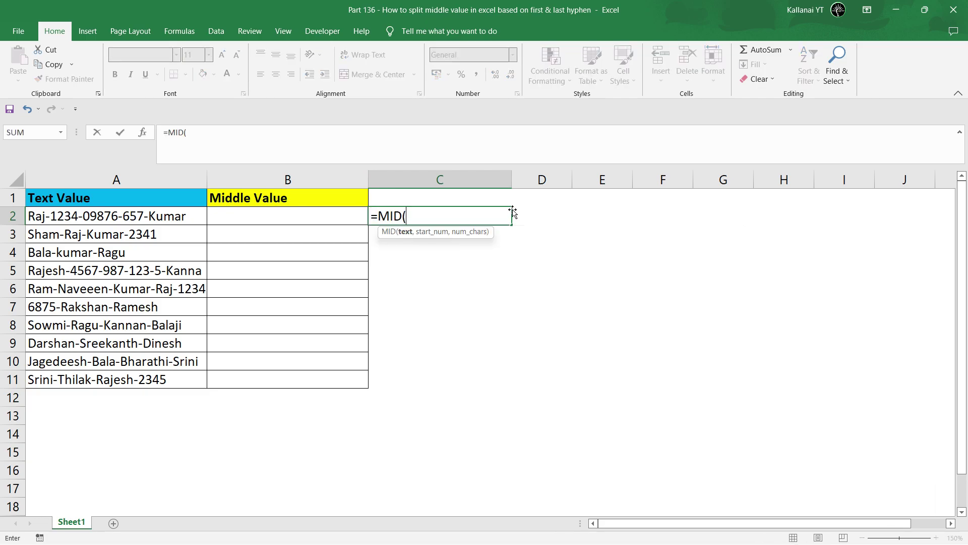
key("Left")
key("Left")
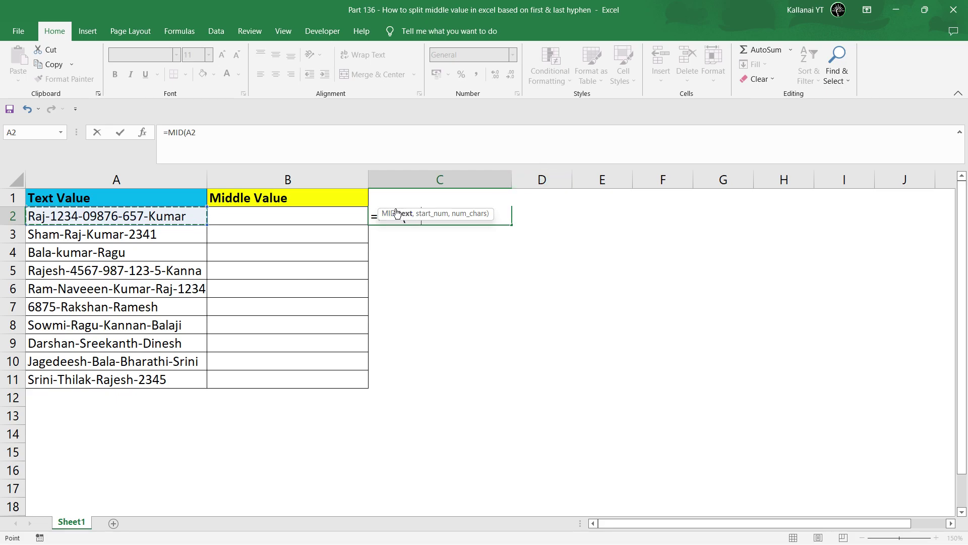
left_click_drag(396, 209, 407, 246)
type(",")
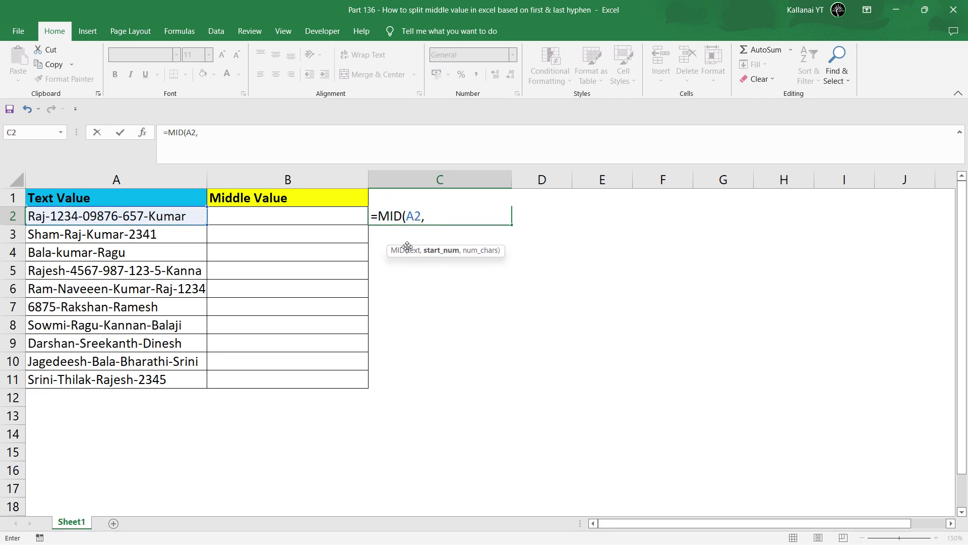
Add SEARCH("-",A2) as the start number of the MID formula in C2 to locate the first hyphen.
type("se")
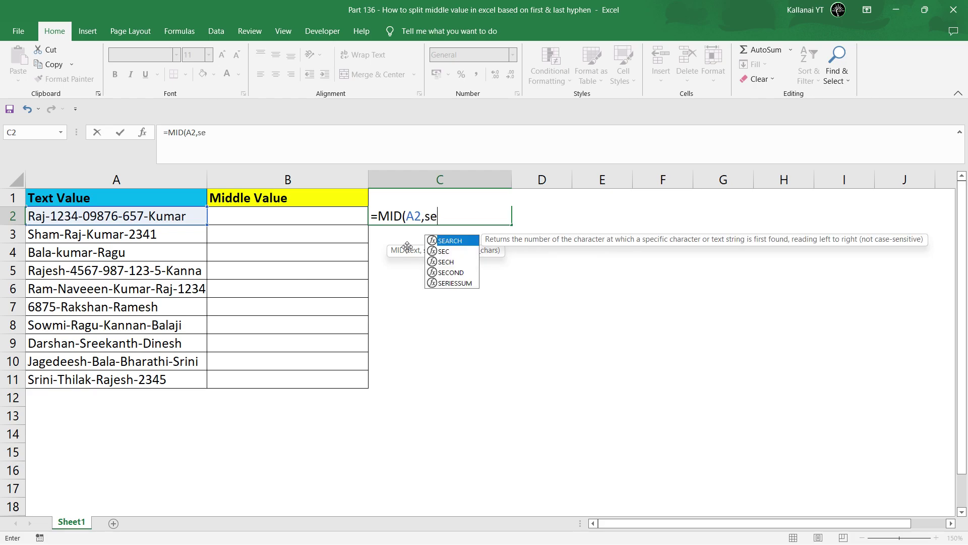
key("BackSpace")
key("BackSpace")
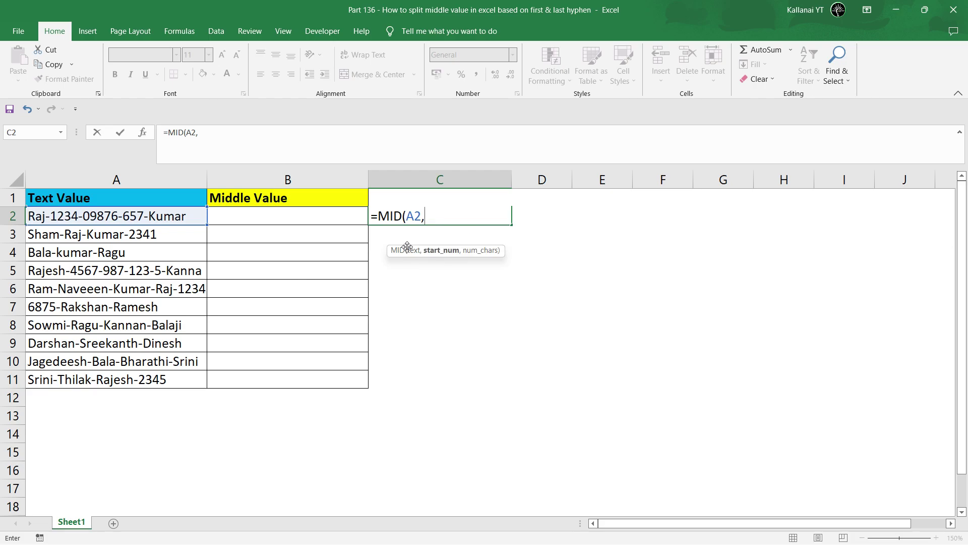
type("se")
key("Tab")
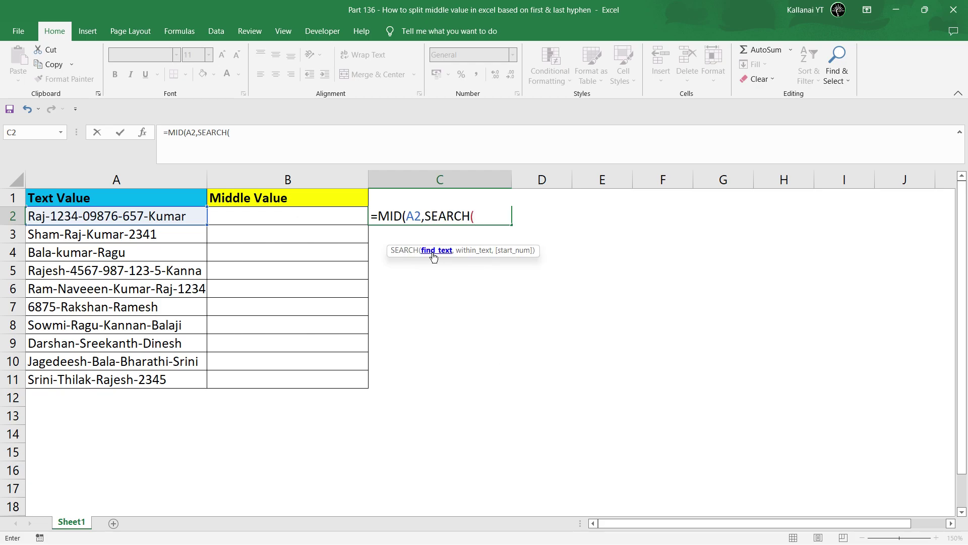
type("\"-\",")
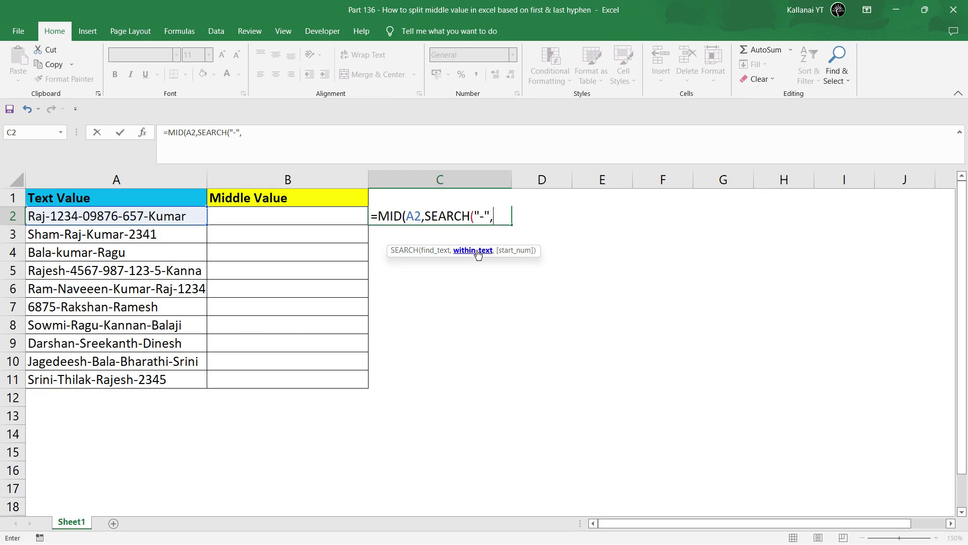
left_click(183, 217)
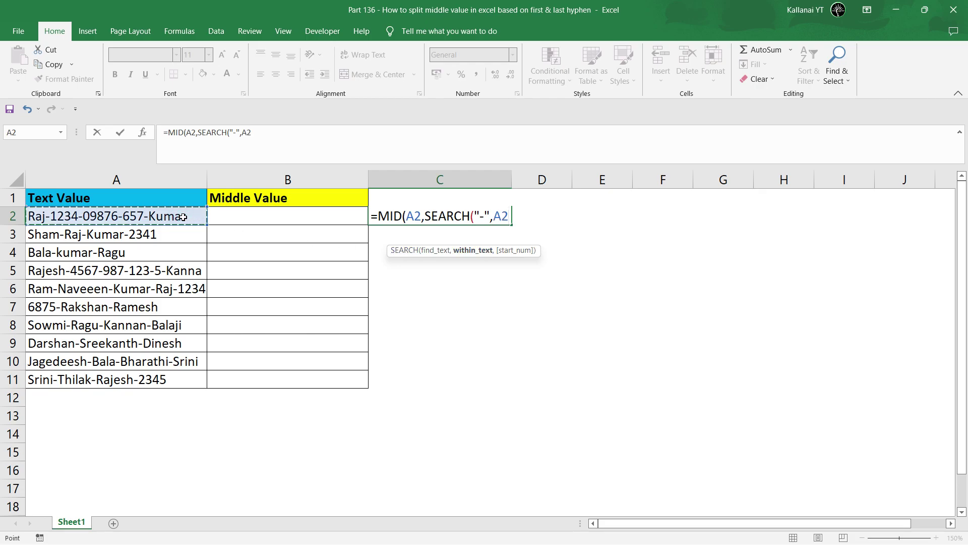
type(")")
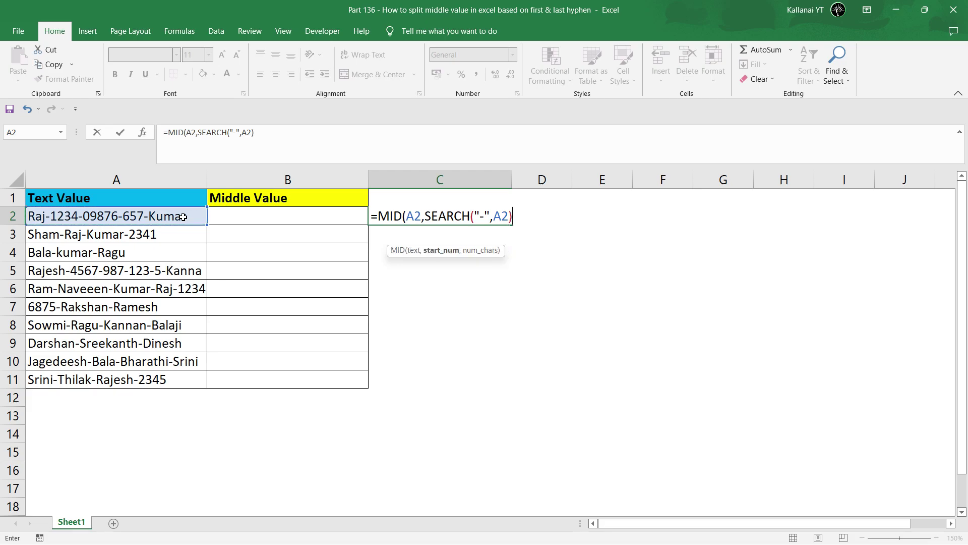
Complete the MID formula in C2 by adding 1 to the start number and using LEN(A2) as the number of characters.
type("+1,len")
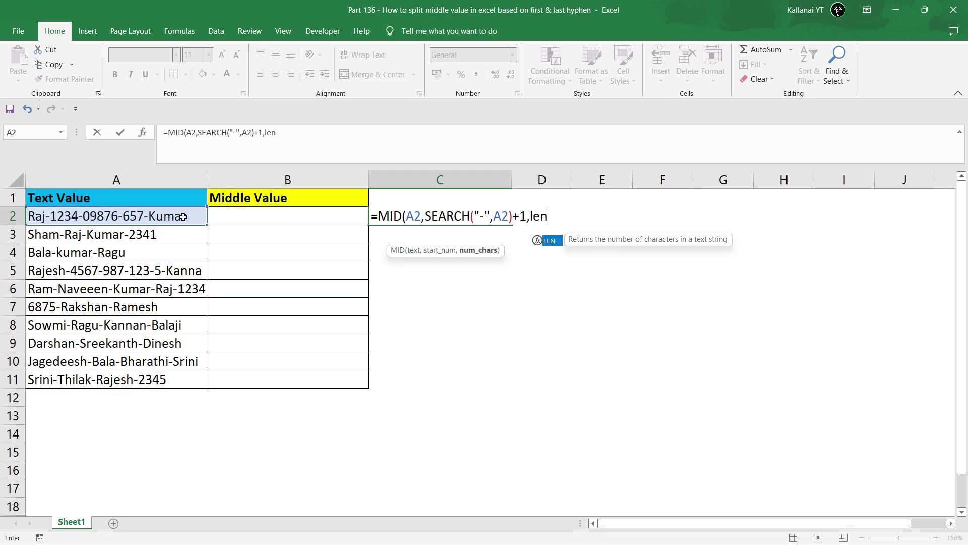
key("Tab")
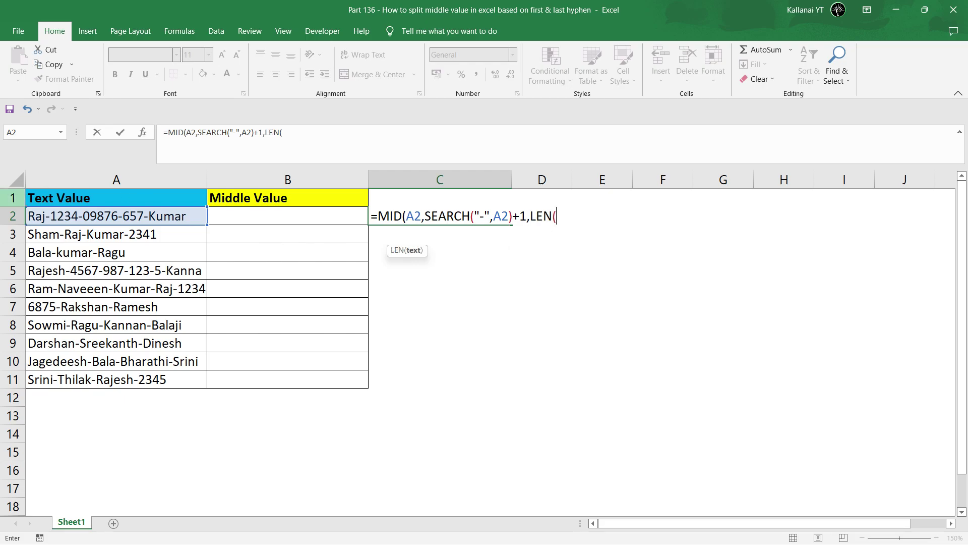
left_click(107, 215)
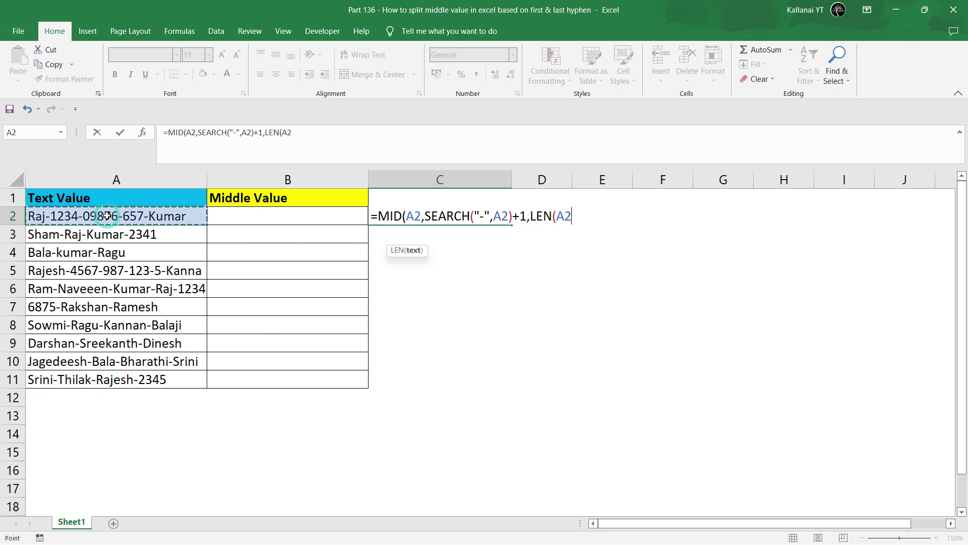
type("))")
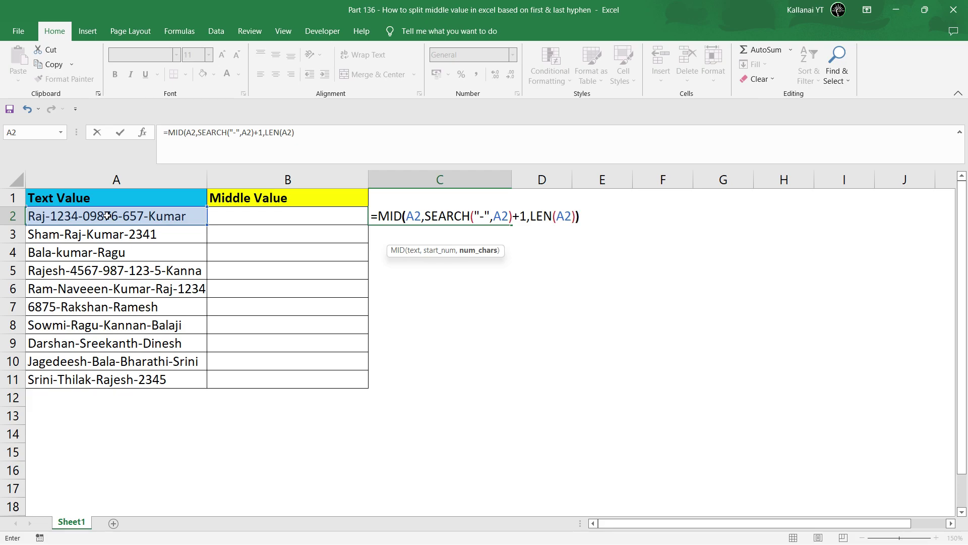
key("Return")
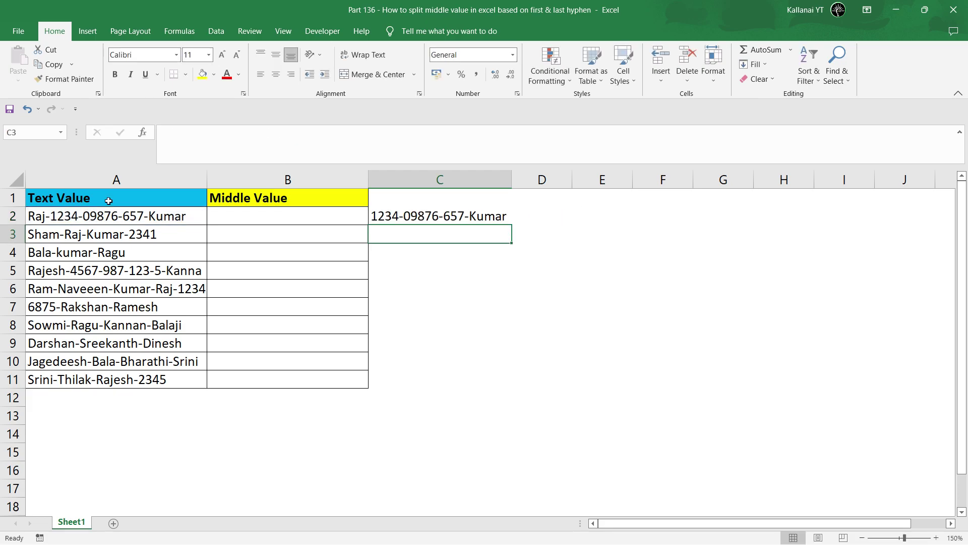
Fill the MID formula from C2 down to C11 and widen column C to fit the extracted texts.
left_click(411, 215)
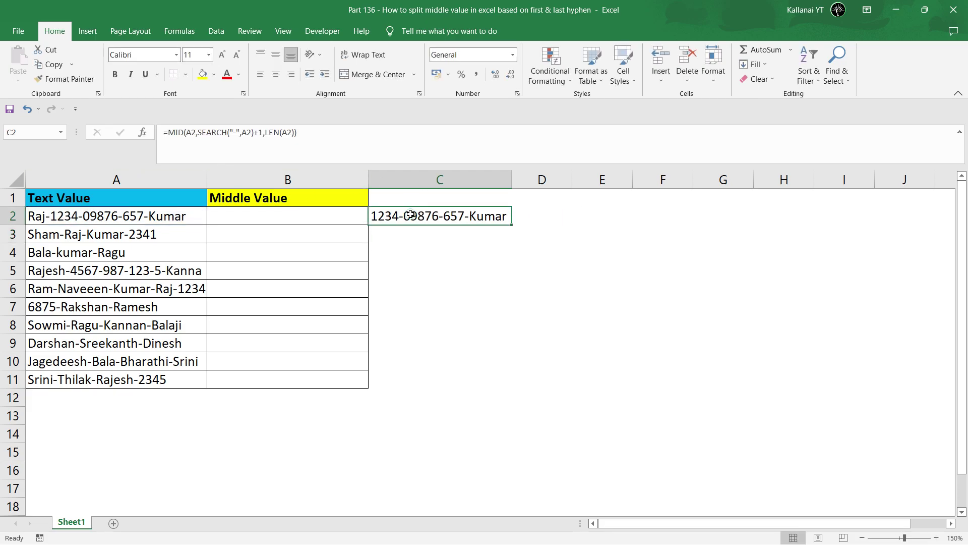
double_click(512, 224)
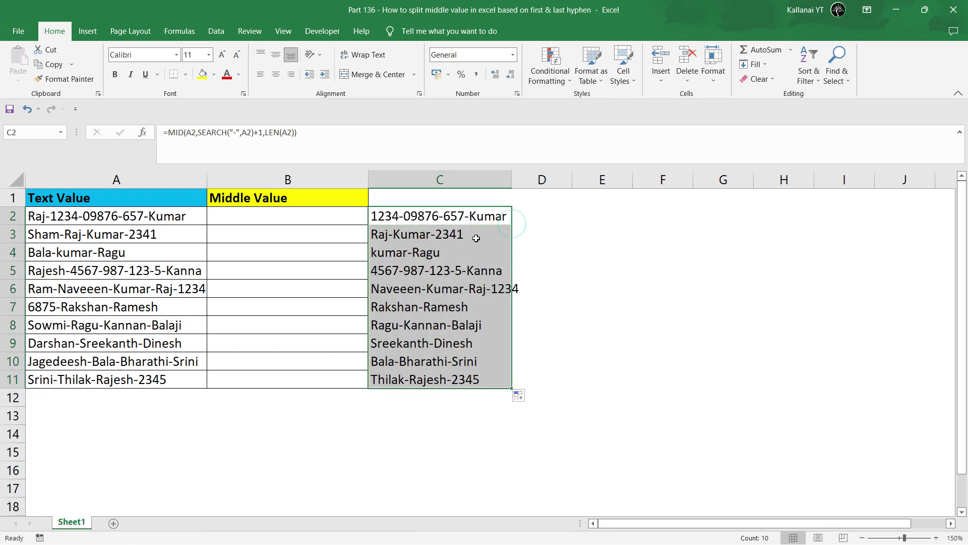
left_click_drag(512, 171, 525, 172)
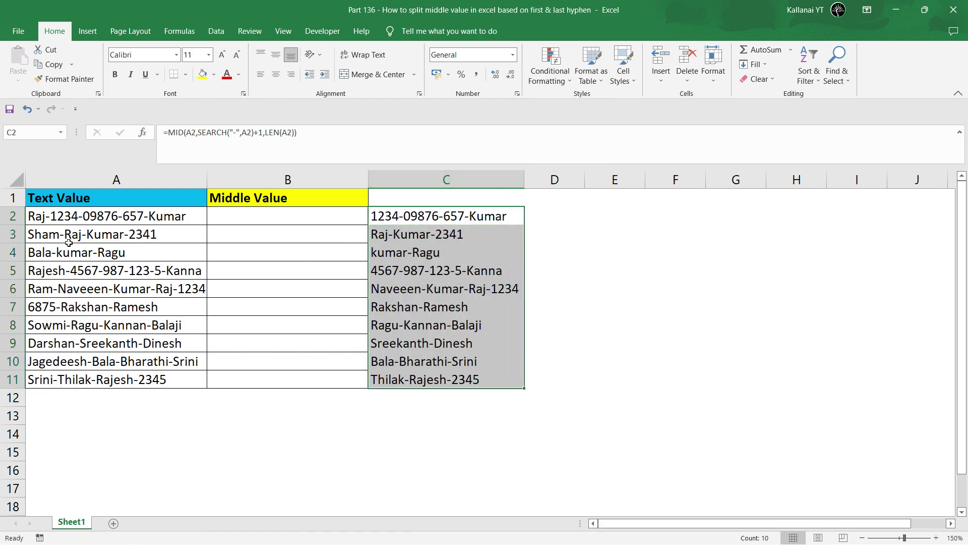
Compare the text after the first hyphen in cell A2 with the MID formula's output in C2.
left_click(49, 227)
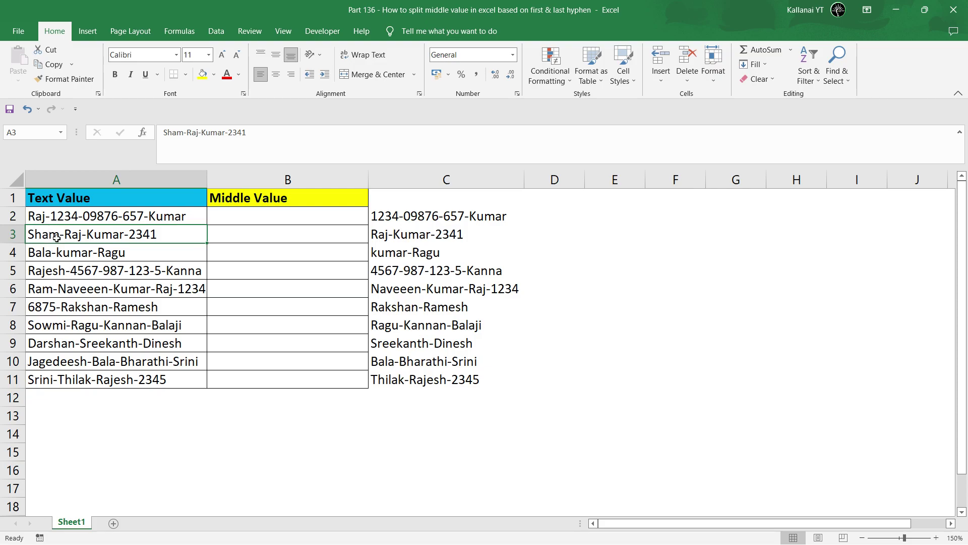
left_click(49, 216)
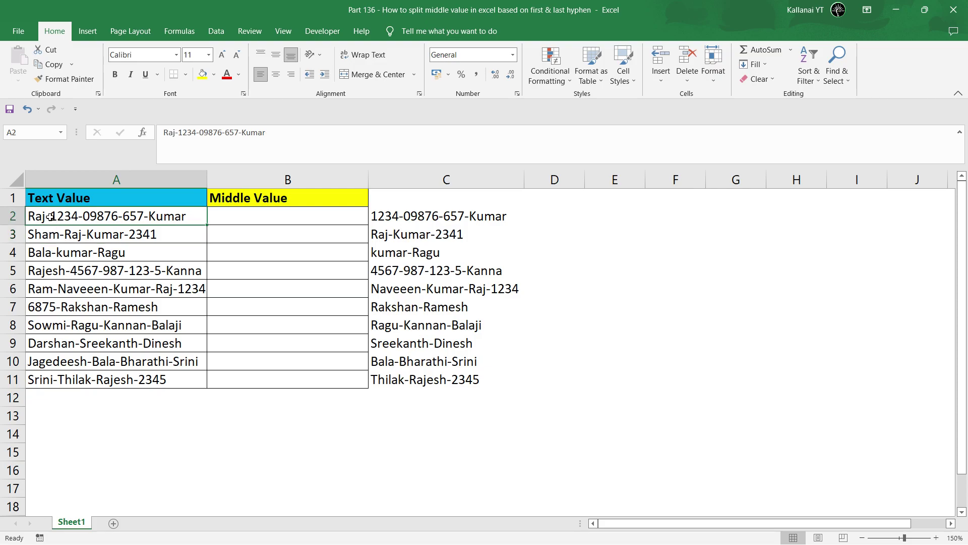
double_click(49, 216)
left_click_drag(49, 216, 198, 234)
key("Escape")
left_click(405, 219)
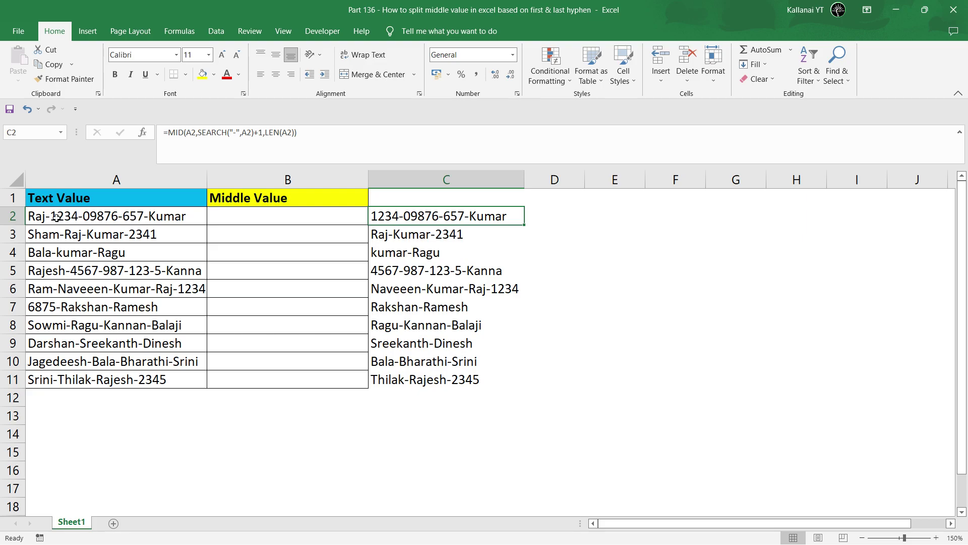
Examine the part of A2 between its first and last hyphens against the extracted texts in column C.
double_click(142, 216)
left_click_drag(143, 215, 52, 213)
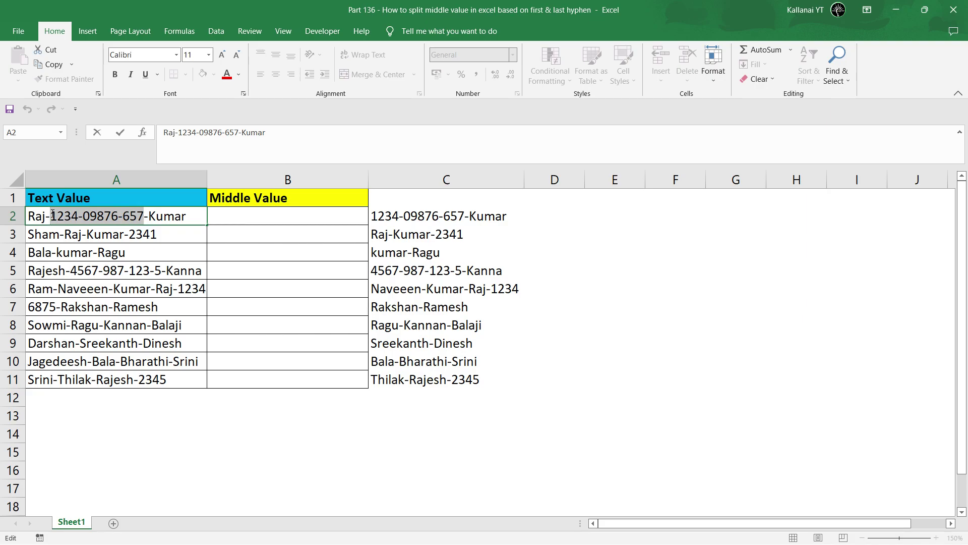
key("Escape")
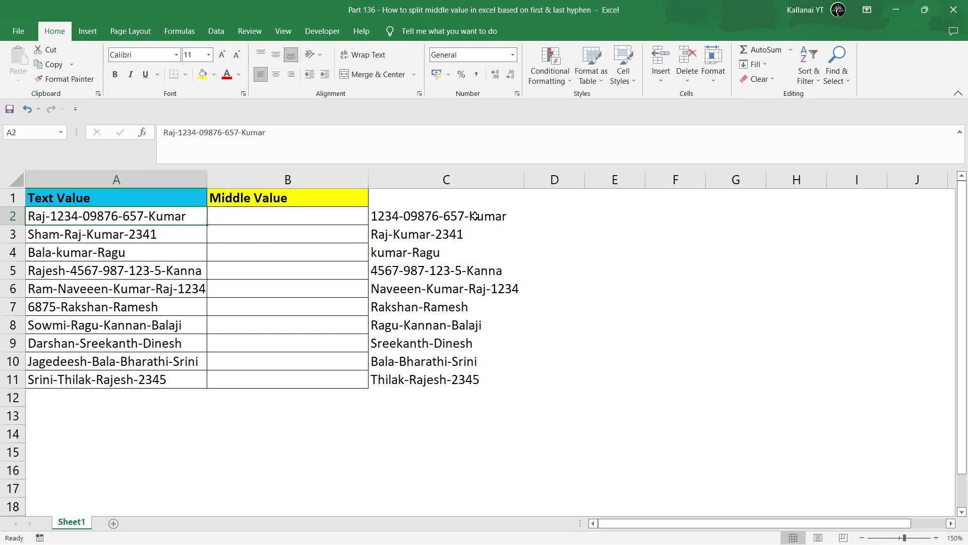
left_click(443, 178)
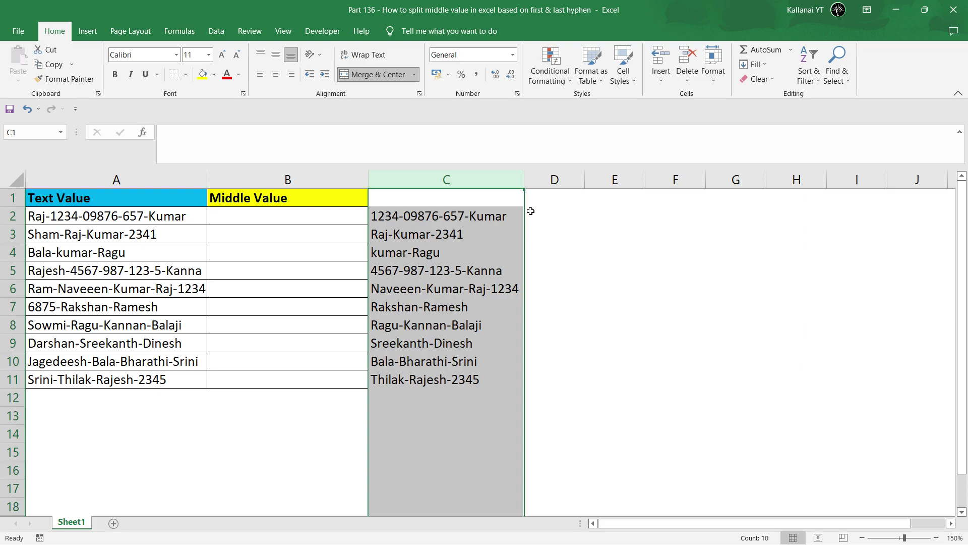
left_click(465, 216)
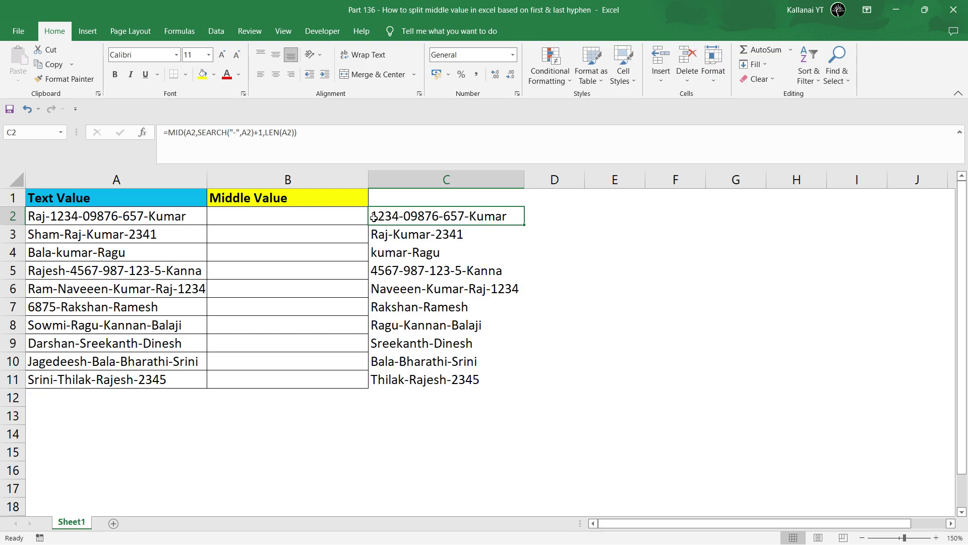
left_click(451, 176)
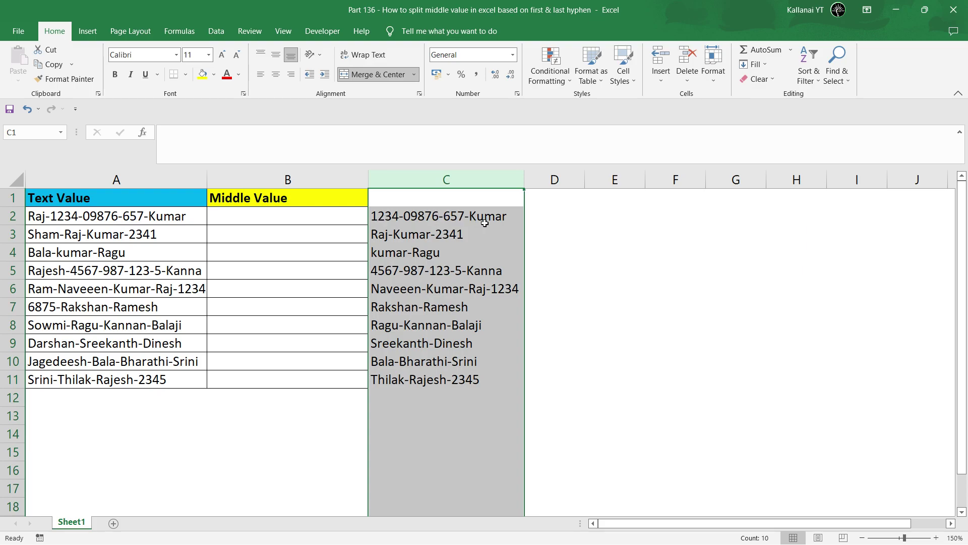
Start a FIND formula in cell D2 that looks for "/" within a nested SUBSTITUTE function.
left_click(564, 215)
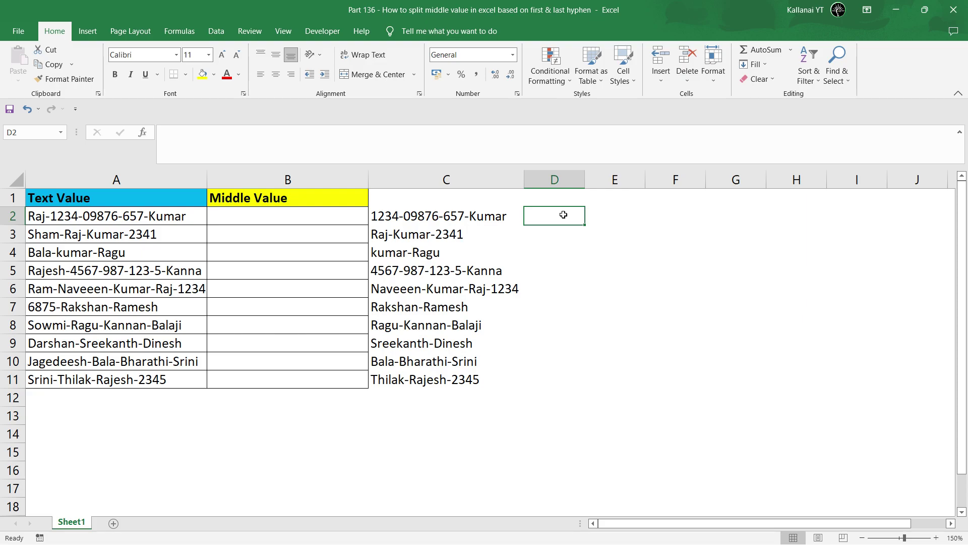
type("=")
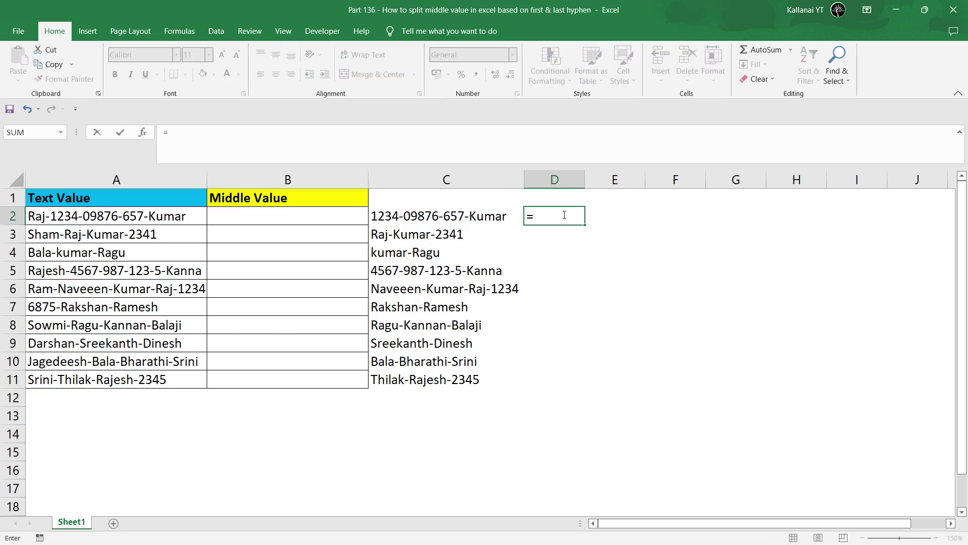
type("find")
key("Tab")
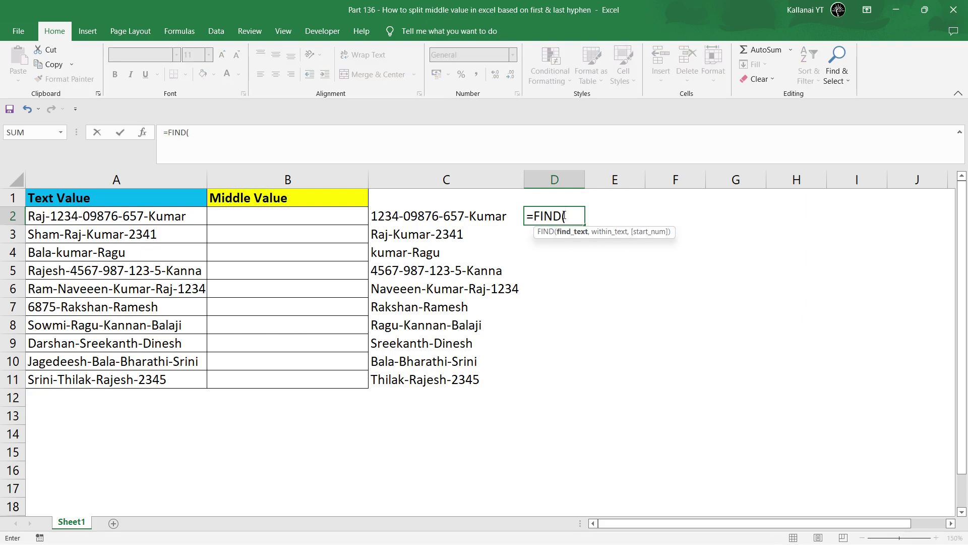
type("\"/\",sub")
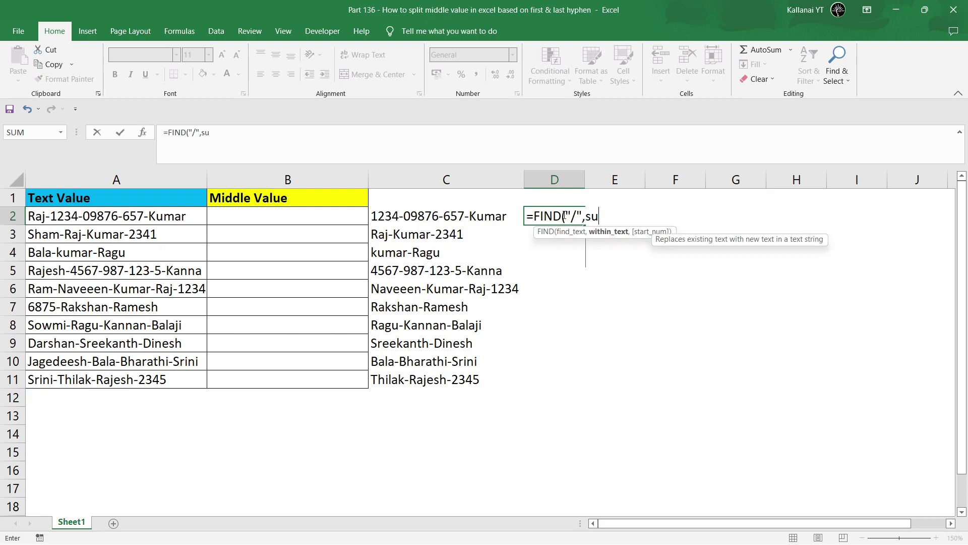
key("Tab")
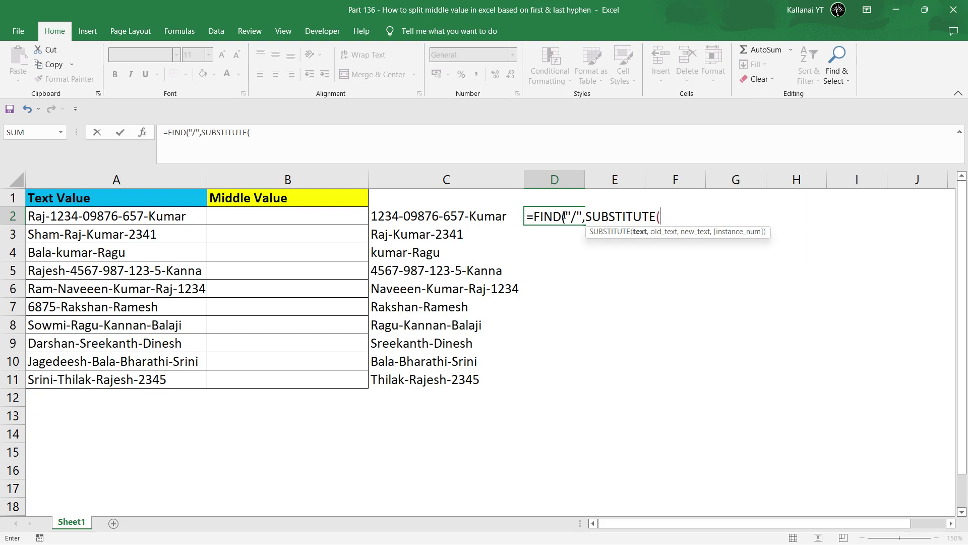
Nest a MID function as SUBSTITUTE's text in D2, with A2 as its text and SEARCH("-",A2)+1 as its start number.
type("mid")
key("Tab")
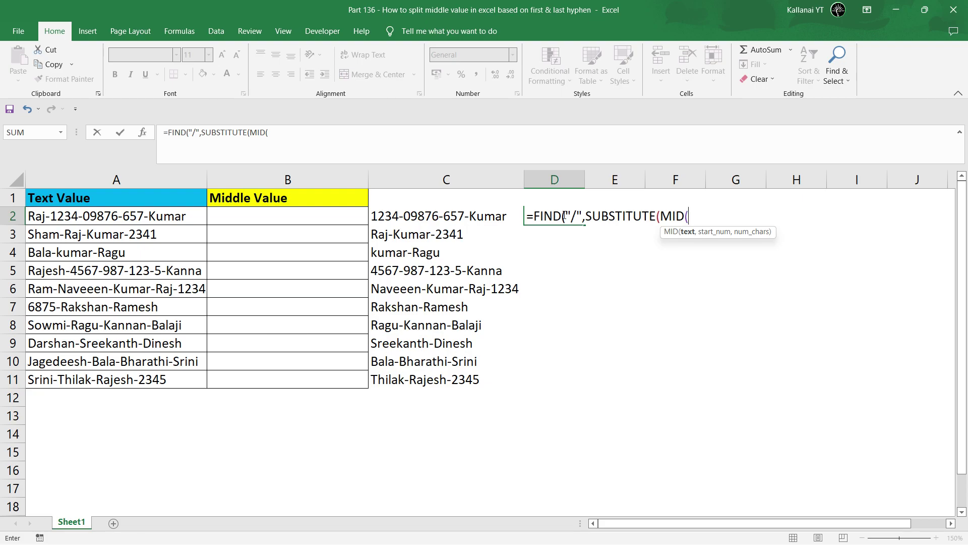
left_click(51, 215)
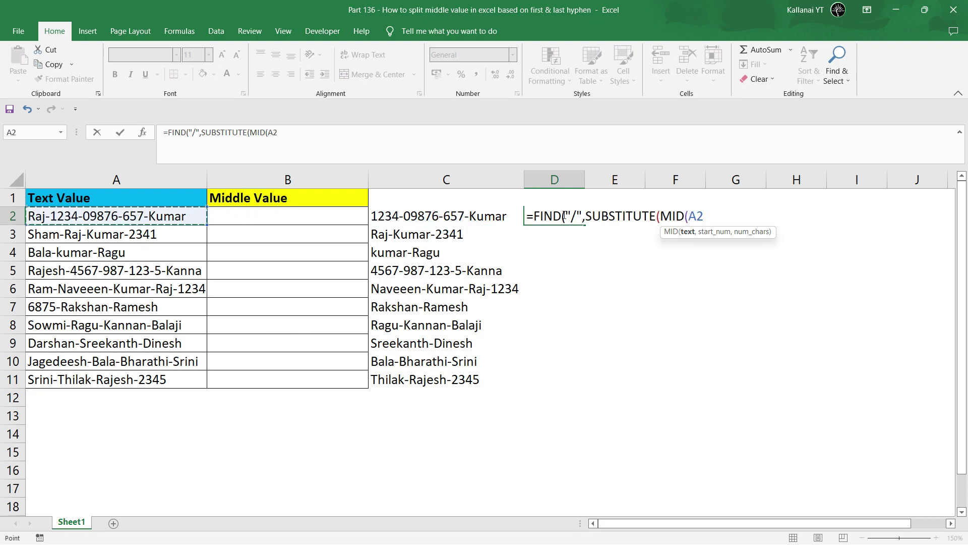
type(",")
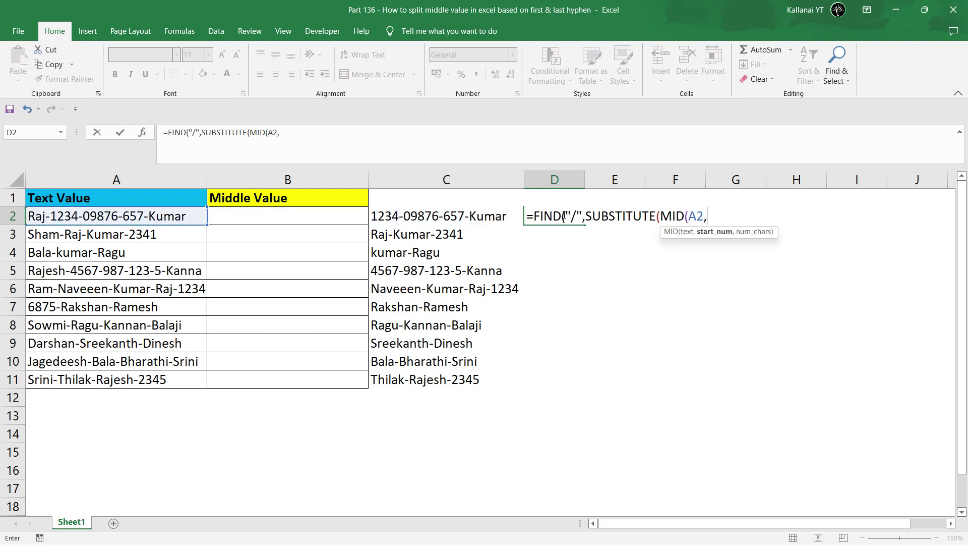
type("se")
key("Tab")
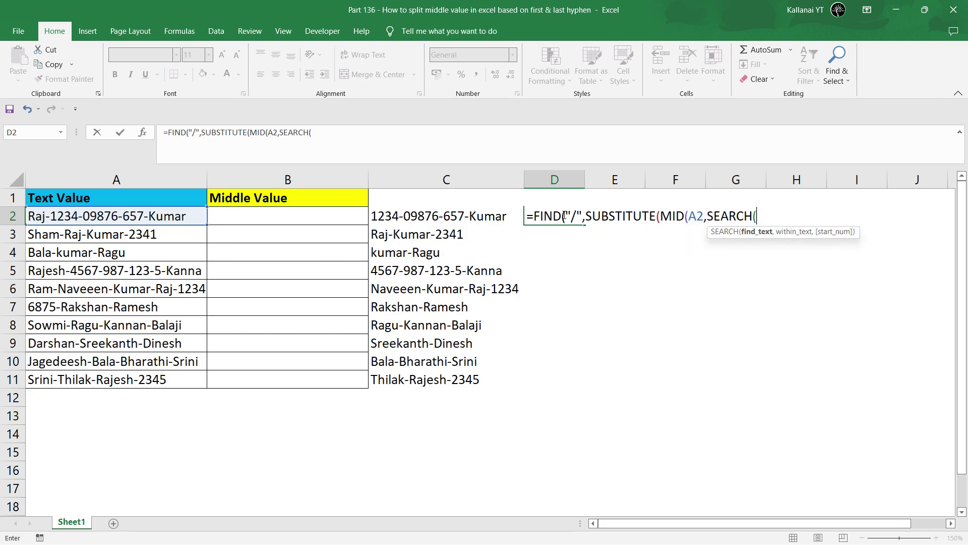
type("\"-\",")
key("Left")
key("Left")
key("Left")
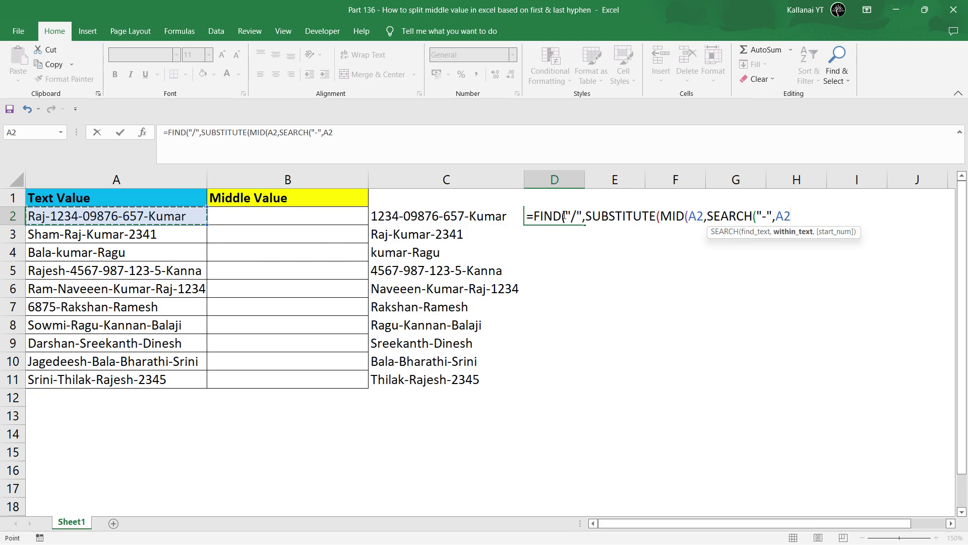
type(")+1")
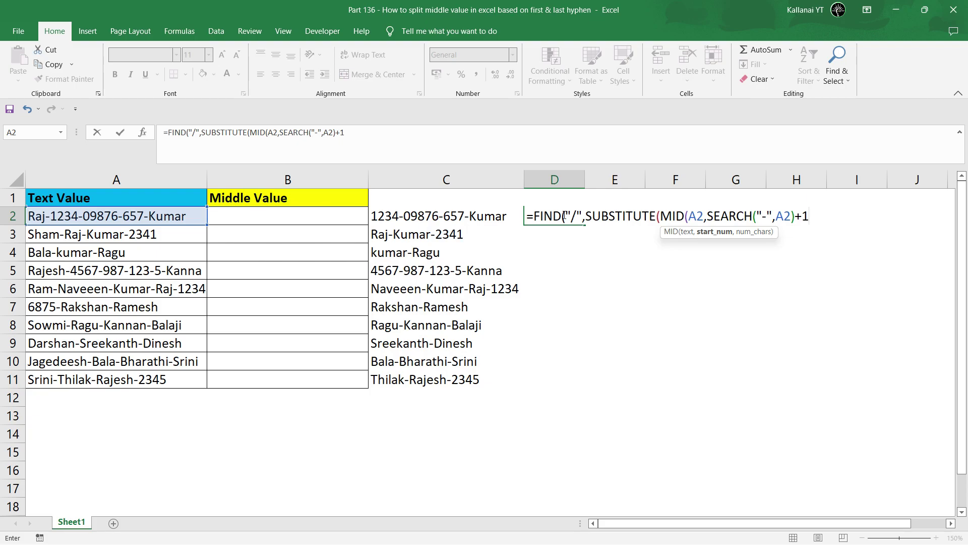
Add LEN(A2) as the number of characters of the nested MID in D2 and close that function.
type(",")
type("LEN(")
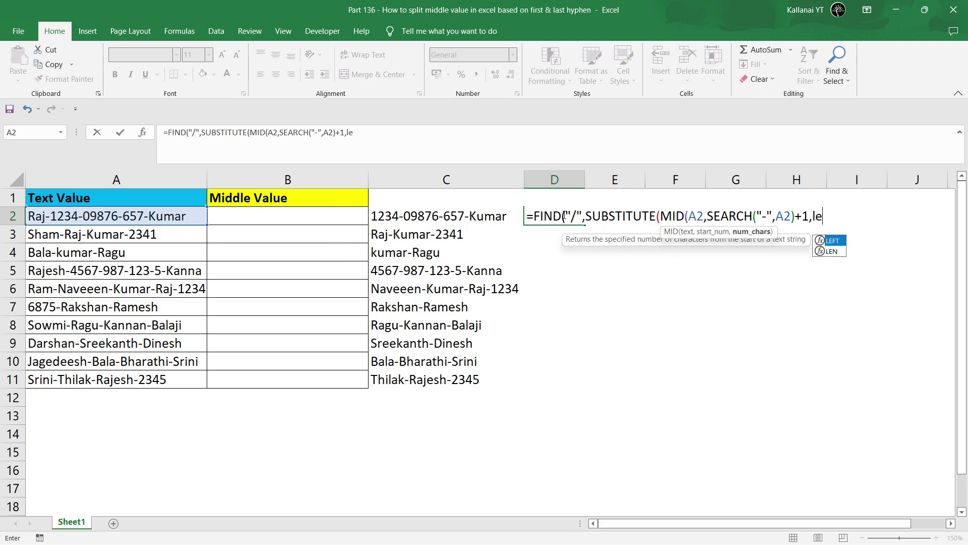
key("Left")
key("Left")
key("Left")
type("))")
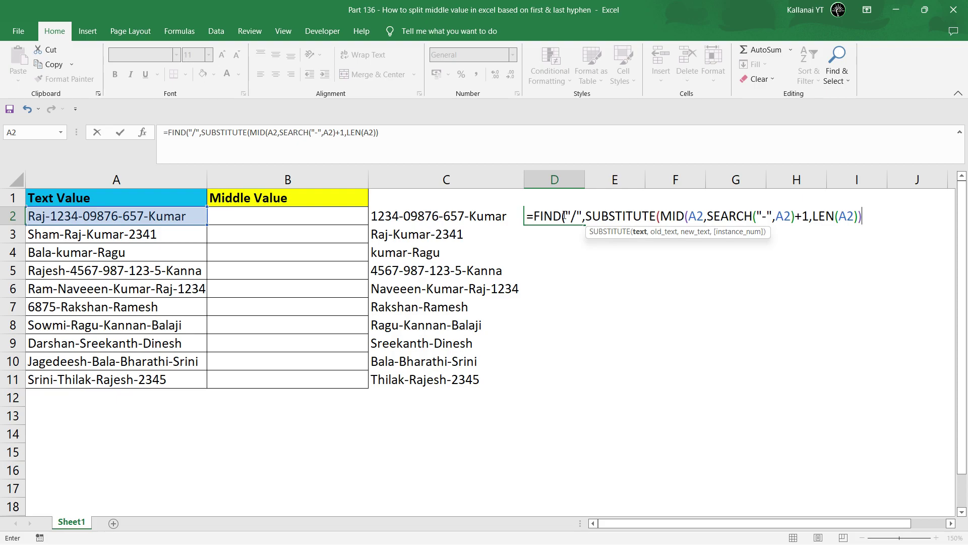
Set "-" as the old text and "/" as the new text of the SUBSTITUTE function in D2.
type(",")
type("\"-\",")
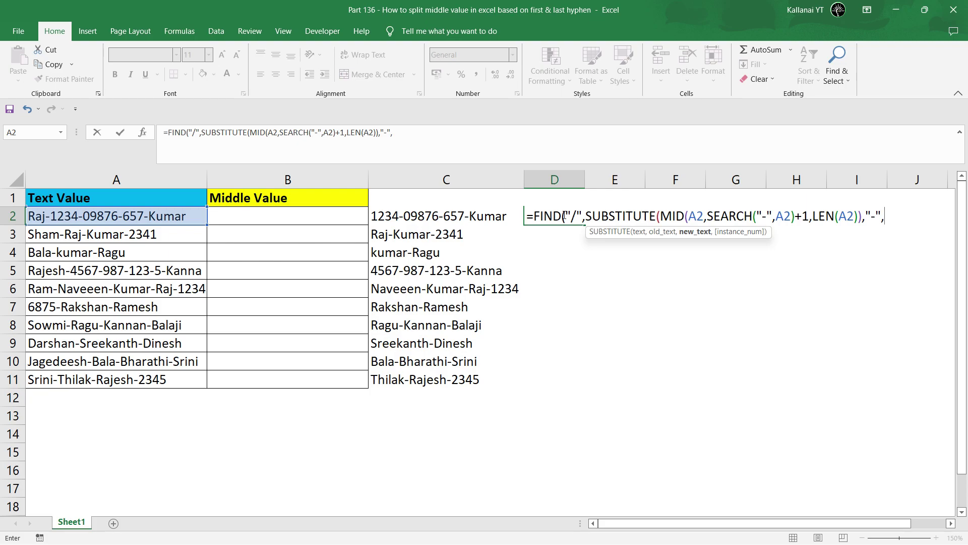
type("\"/\"")
type(",")
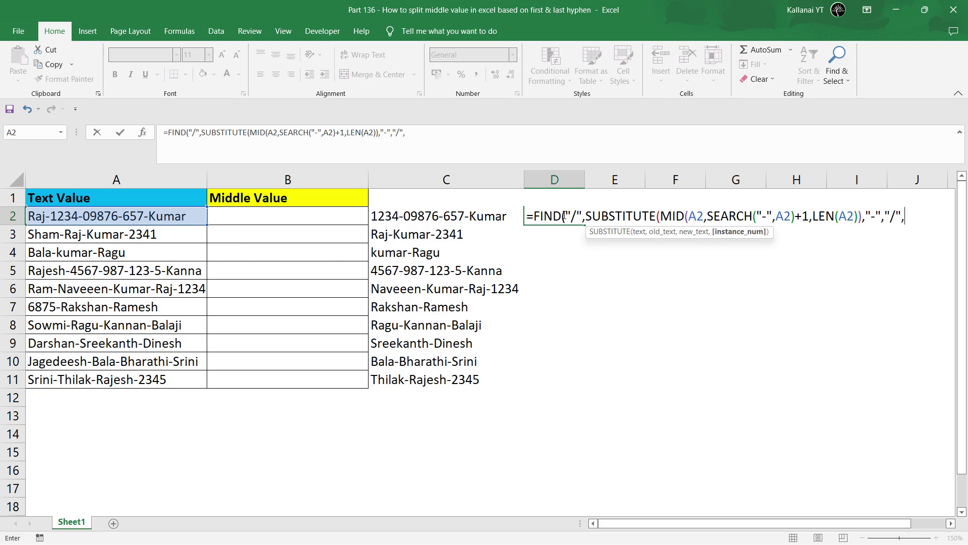
Begin SUBSTITUTE's instance number in D2 with a LEN function containing a MID function whose text is A2.
type("len")
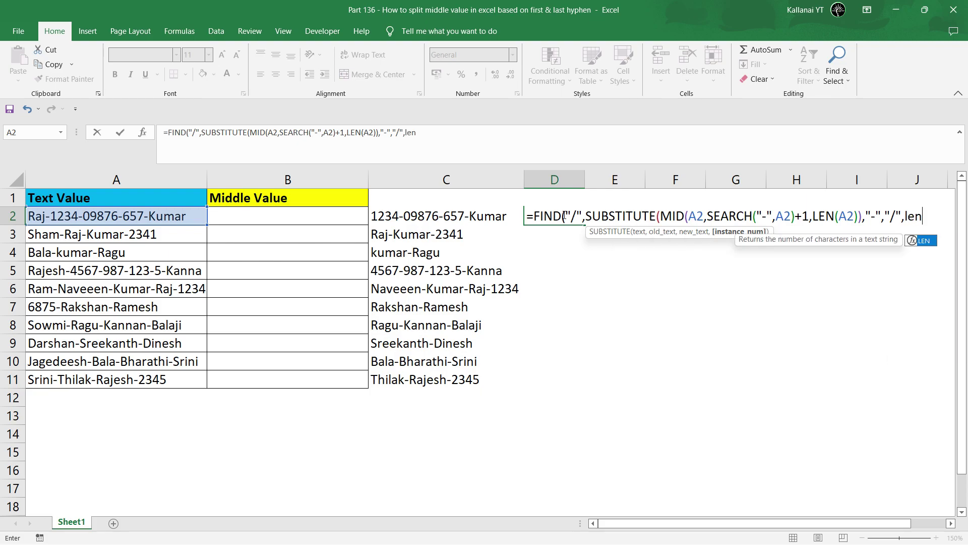
type("(mid")
key("Tab")
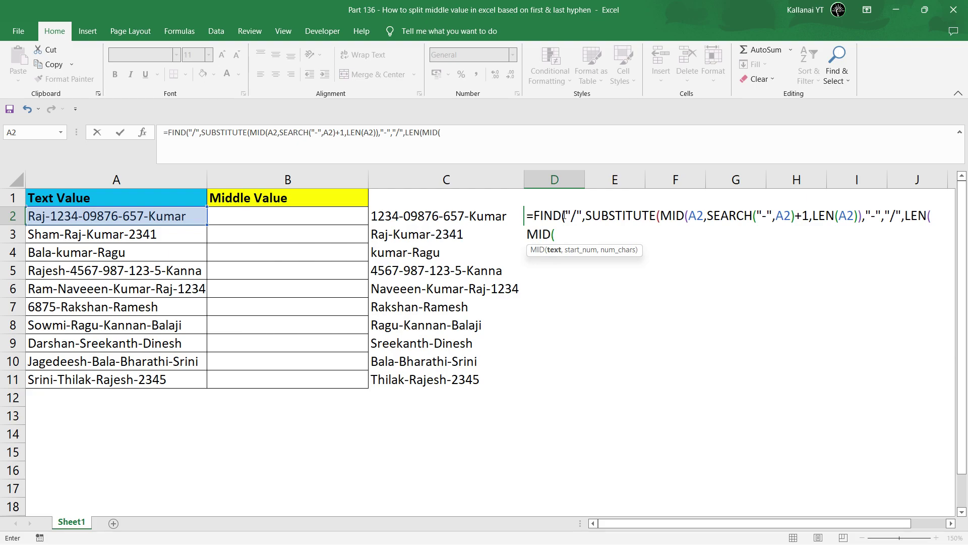
key("Left")
key("Left")
key("Left")
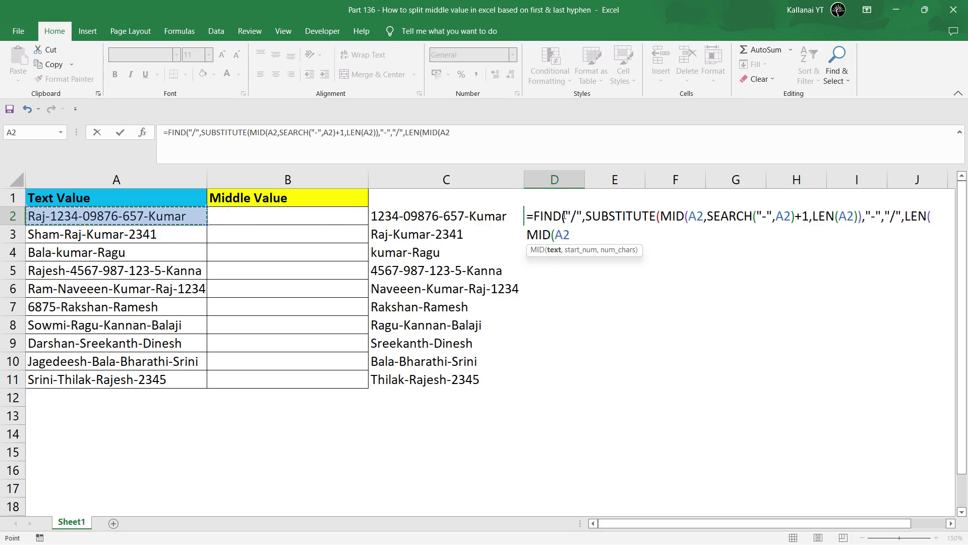
Set the start number of the MID inside the instance-number LEN in D2 to SEARCH("-",A2)+1.
type(",se")
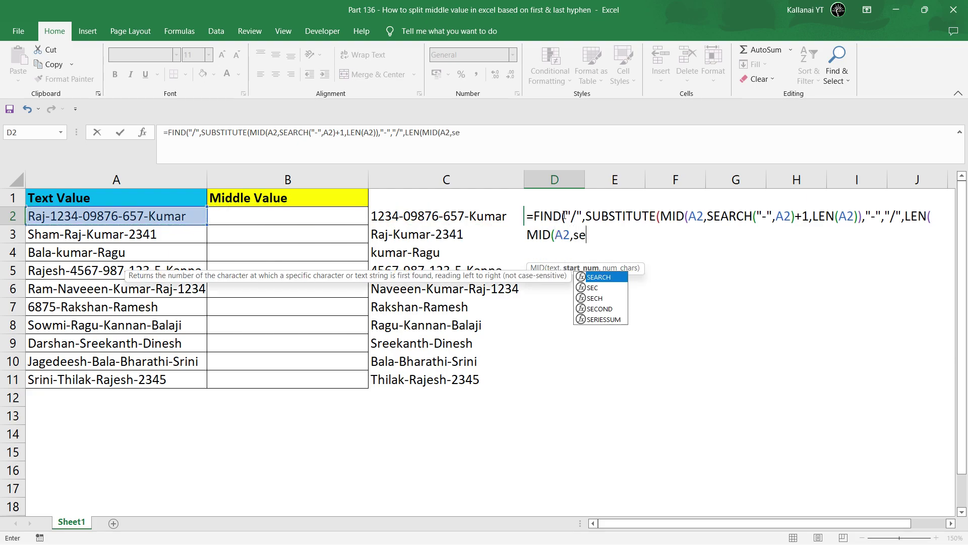
key("Tab")
type("\"-\"")
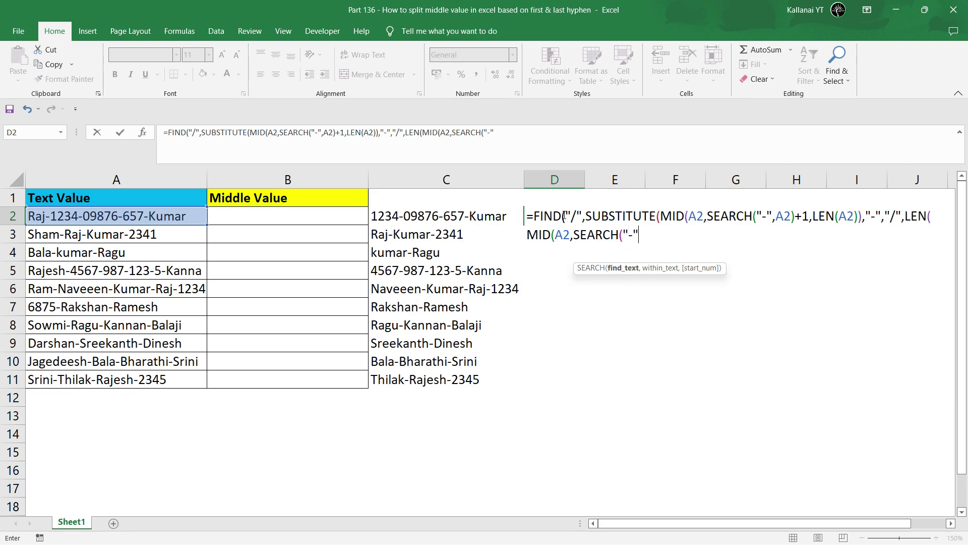
type(",")
key("Left")
key("Left")
key("Left")
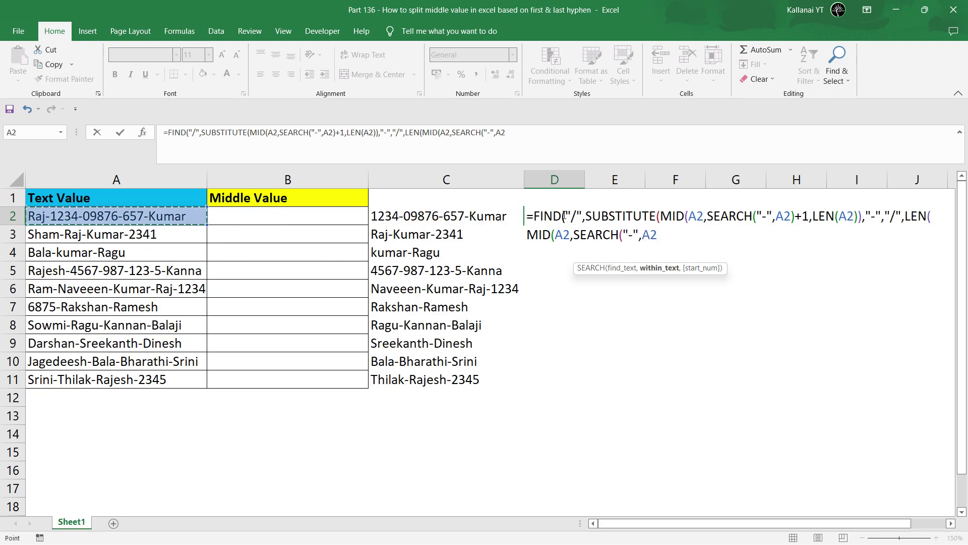
type(")+1")
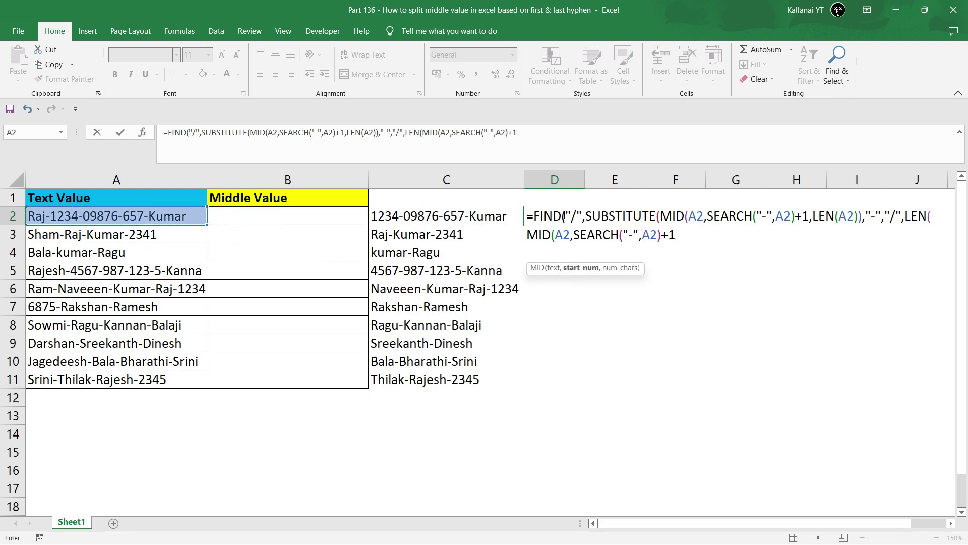
Set that MID's number of characters to LEN(A2) in D2 and close both MID and its enclosing LEN.
type(",len(")
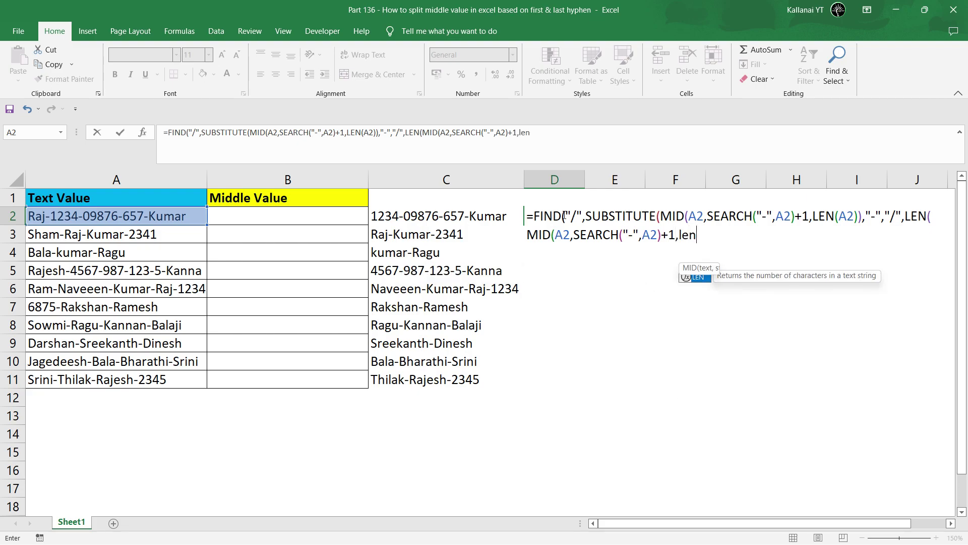
key("Left")
key("Left")
key("Left")
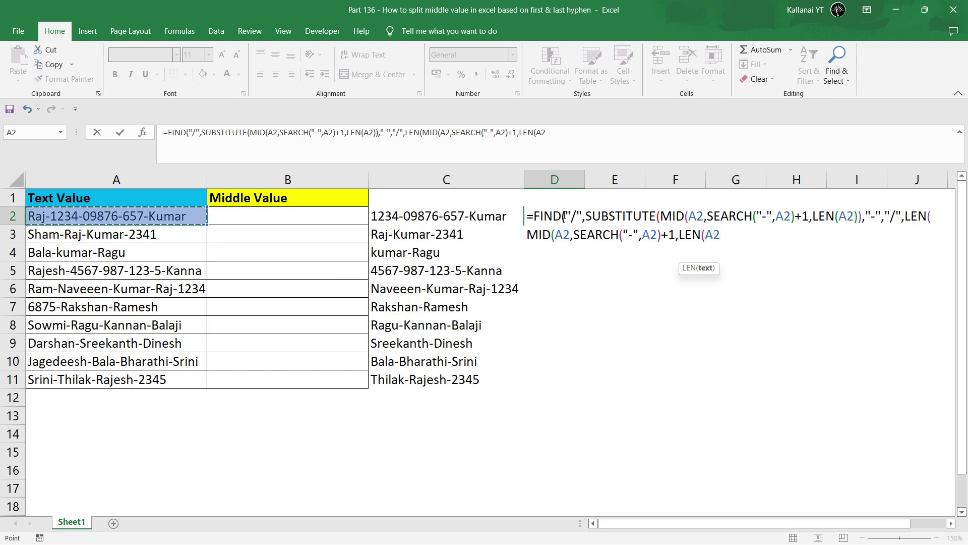
type(")))")
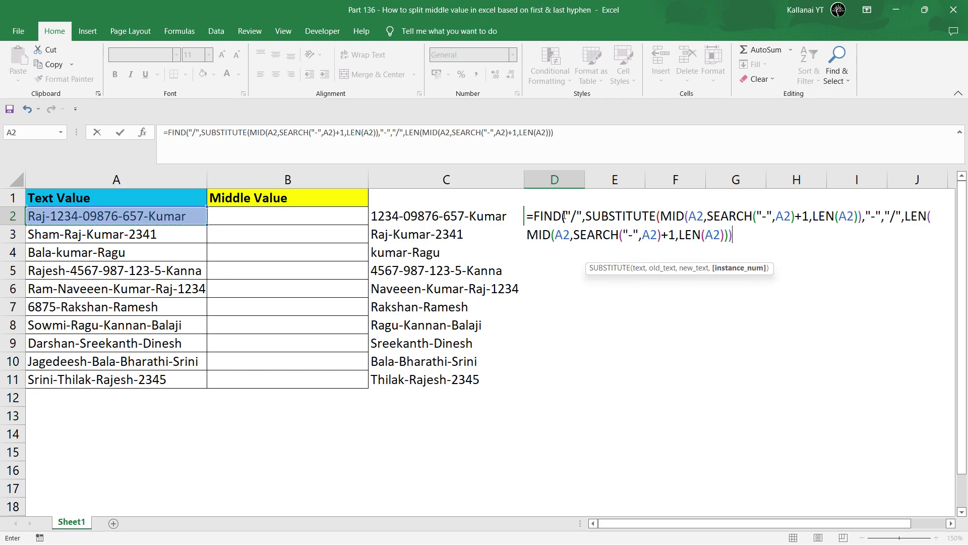
Subtract a second LEN in D2's instance number, nesting SUBSTITUTE and a MID function with A2 as its text.
type(" len")
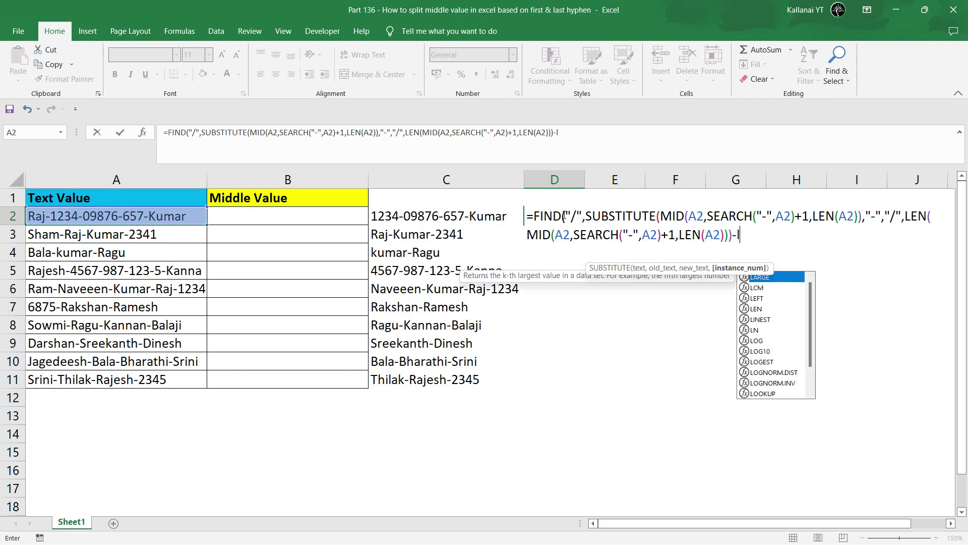
key("Tab")
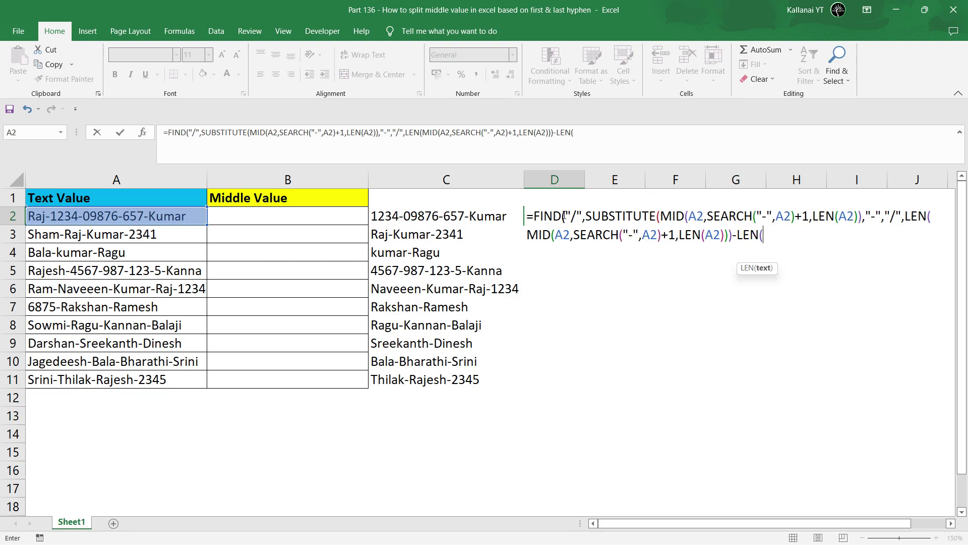
type("subs")
key("Tab")
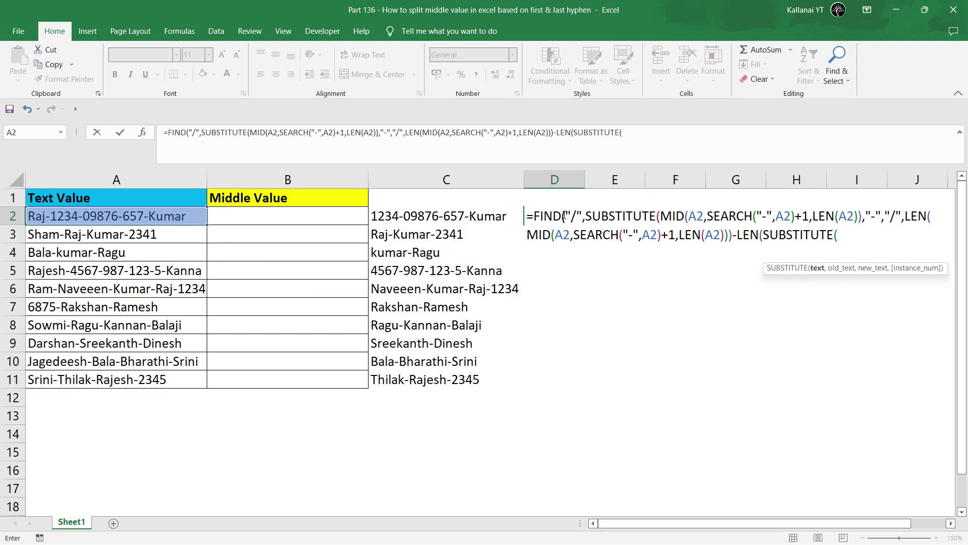
type("mid")
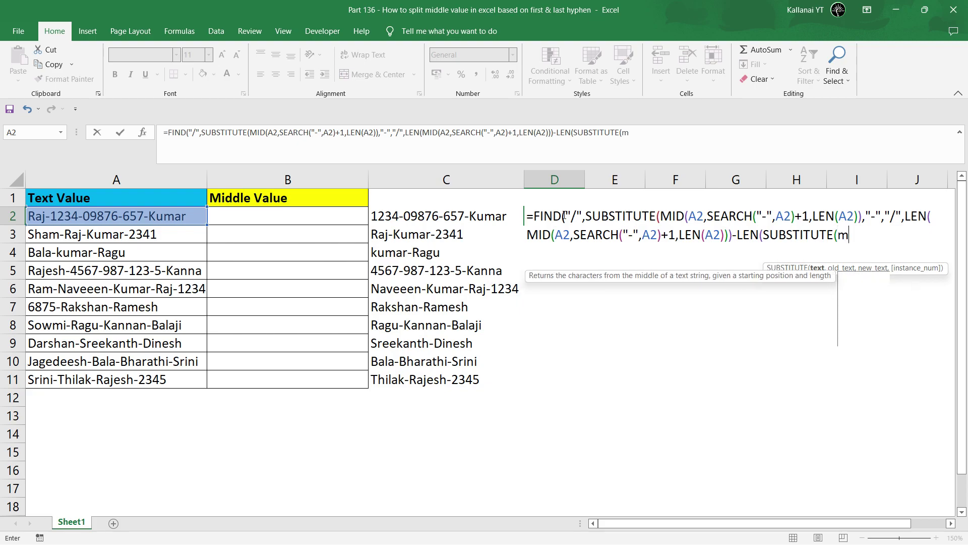
key("Tab")
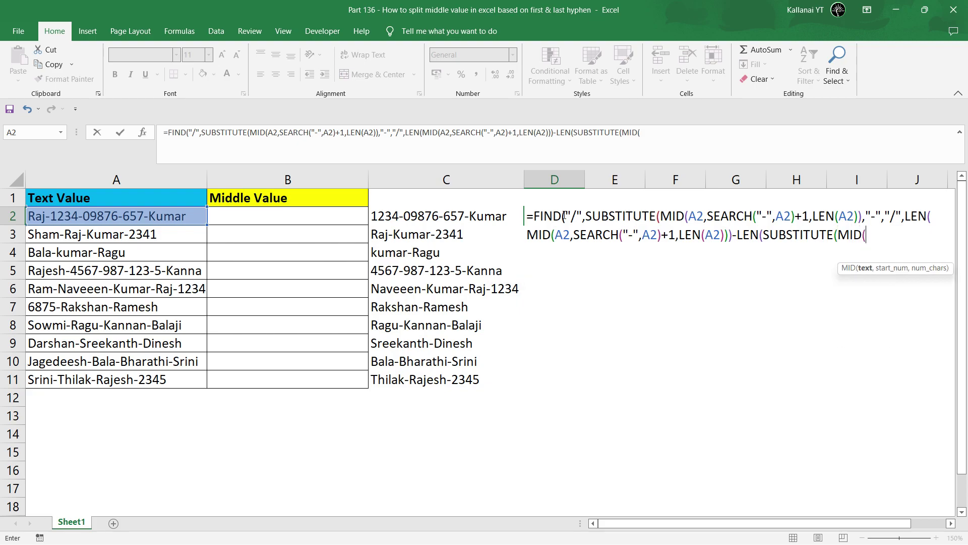
key("Left")
key("Left")
key("Left")
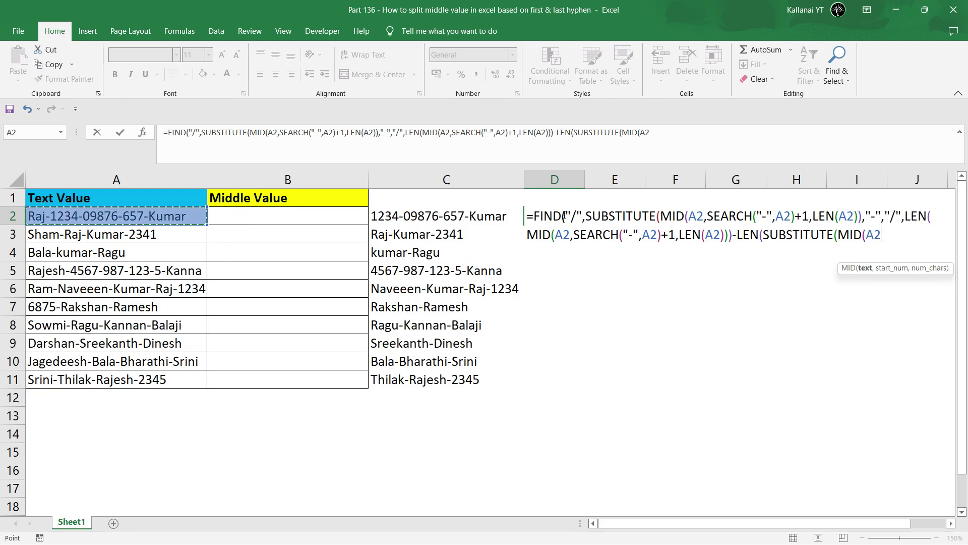
Use SEARCH("-",A2)+1 as the start number of the MID nested in the subtracted LEN in D2.
type(",se")
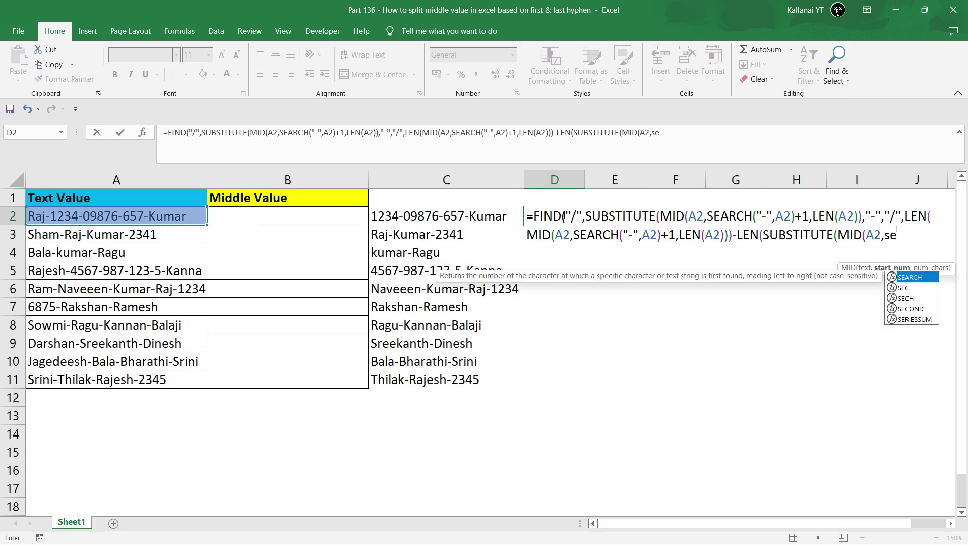
key("Tab")
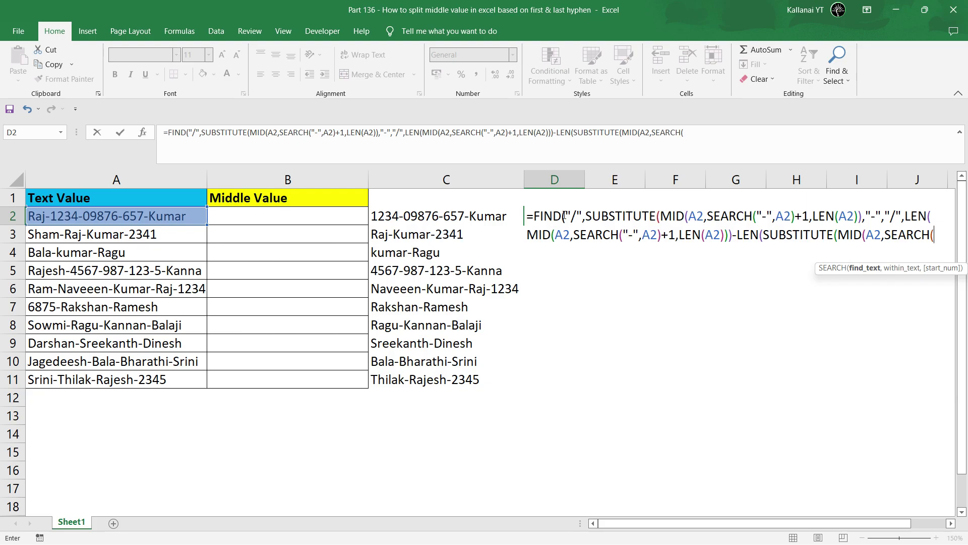
type("\"-\",")
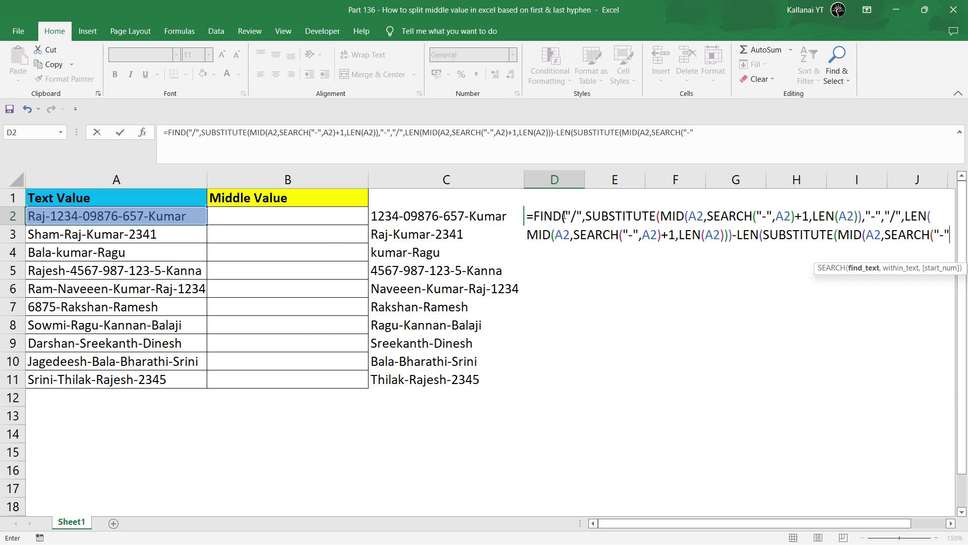
key("Left")
key("Left")
key("Left")
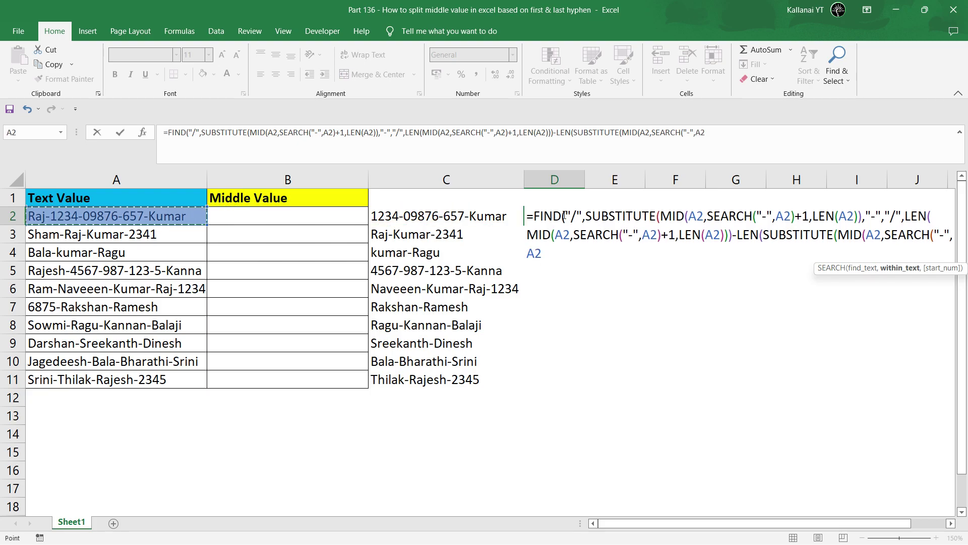
type(")+1")
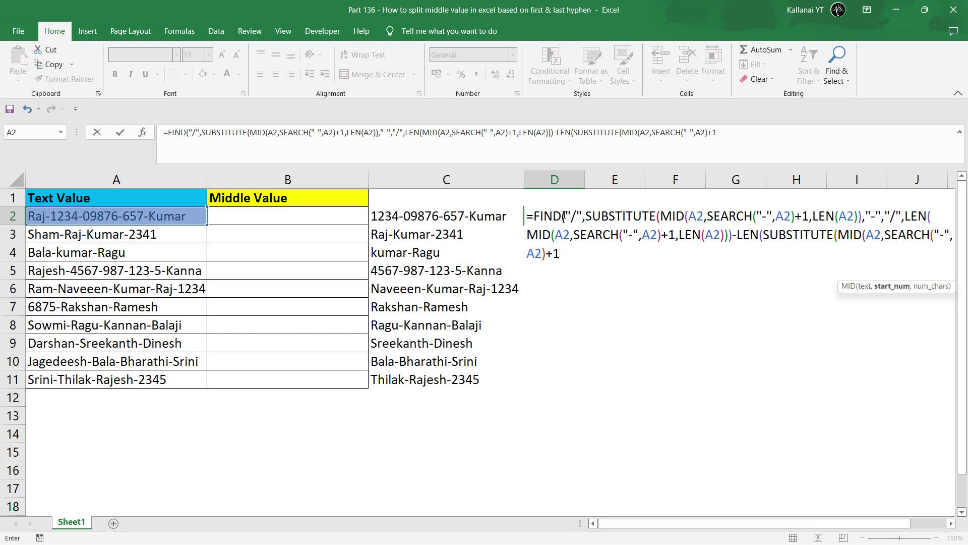
Enter LEN with A2 as the number of characters for the MID in the subtracted part of D2.
type(",LEN(")
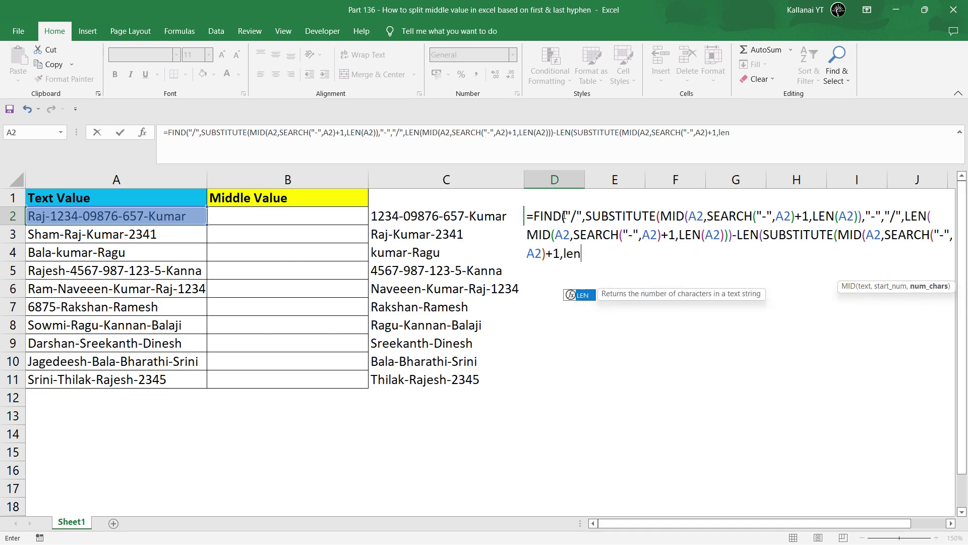
key("Left")
key("Left")
key("Left")
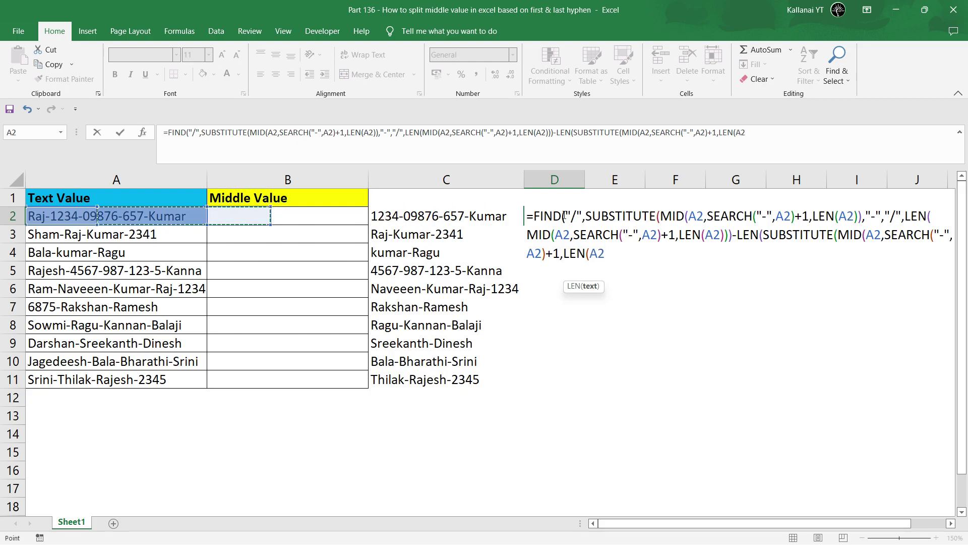
Make the inner SUBSTITUTE replace "-" with "", close all functions, subtract 1 from the FIND result, and enter the formula in D2.
type(")),\"-")
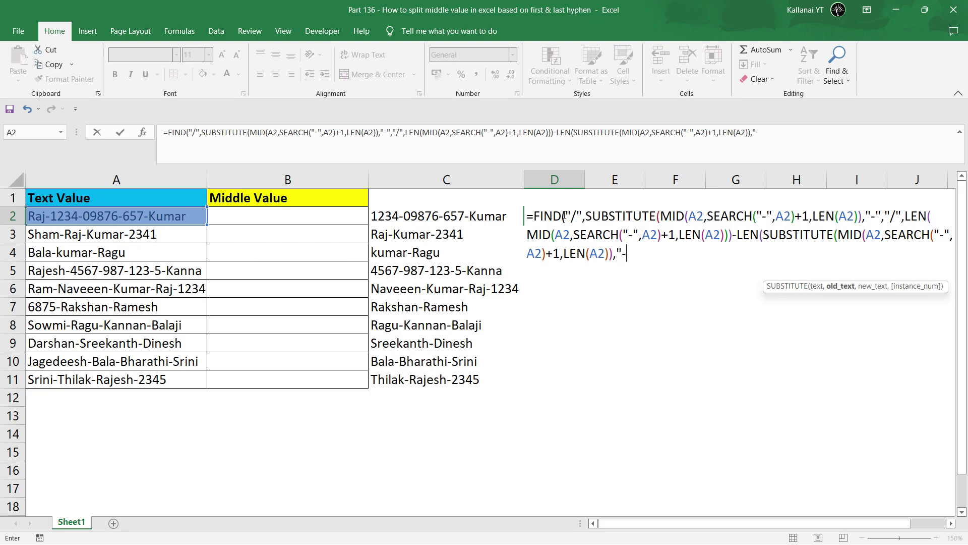
type(",")
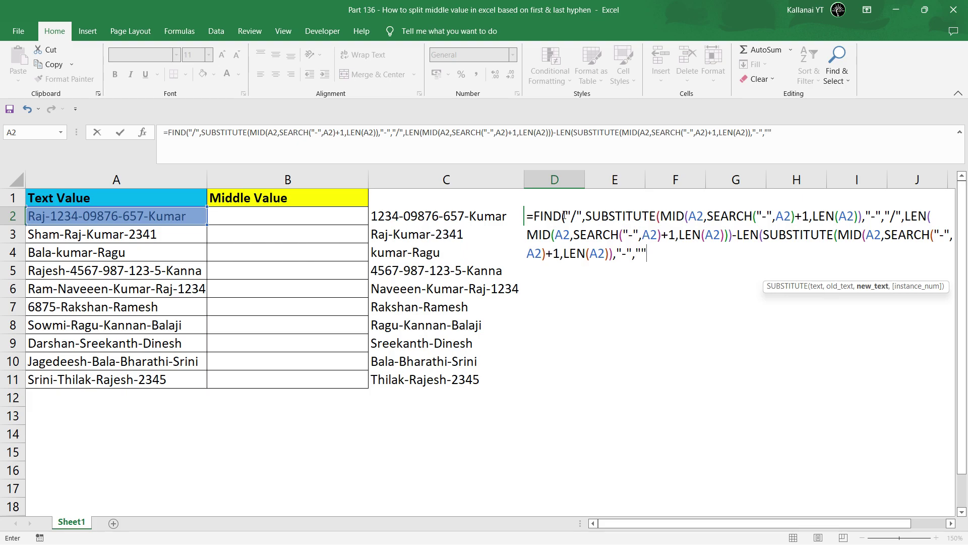
type("\"\")))")
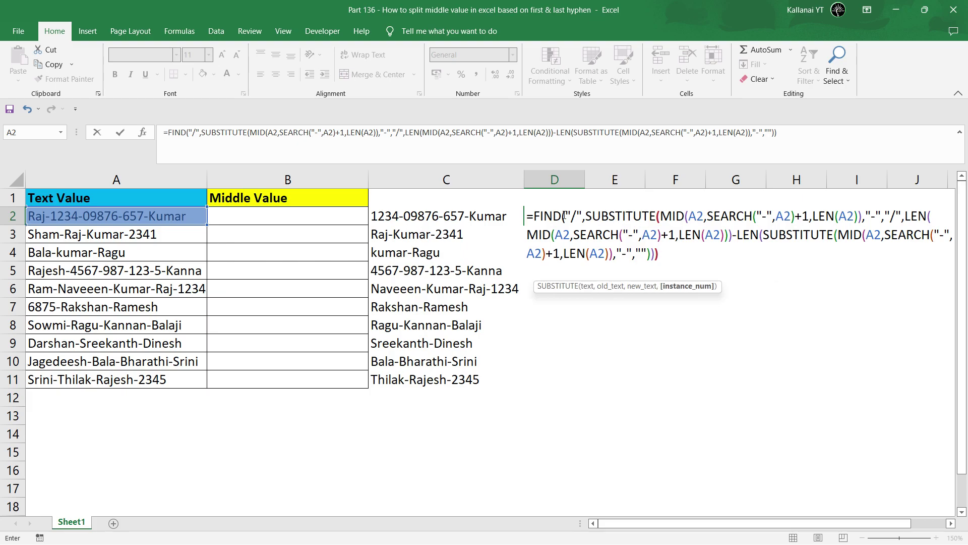
type(")-1")
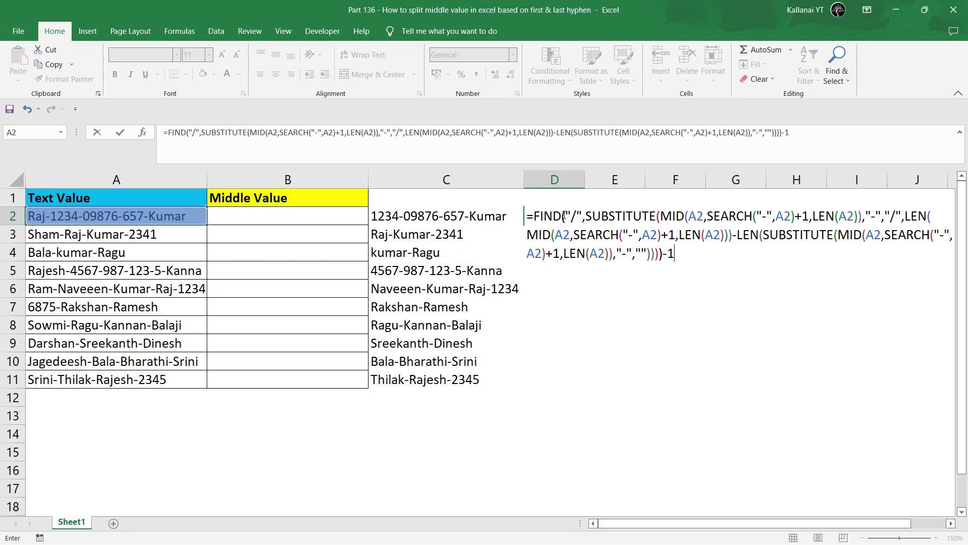
key("Return")
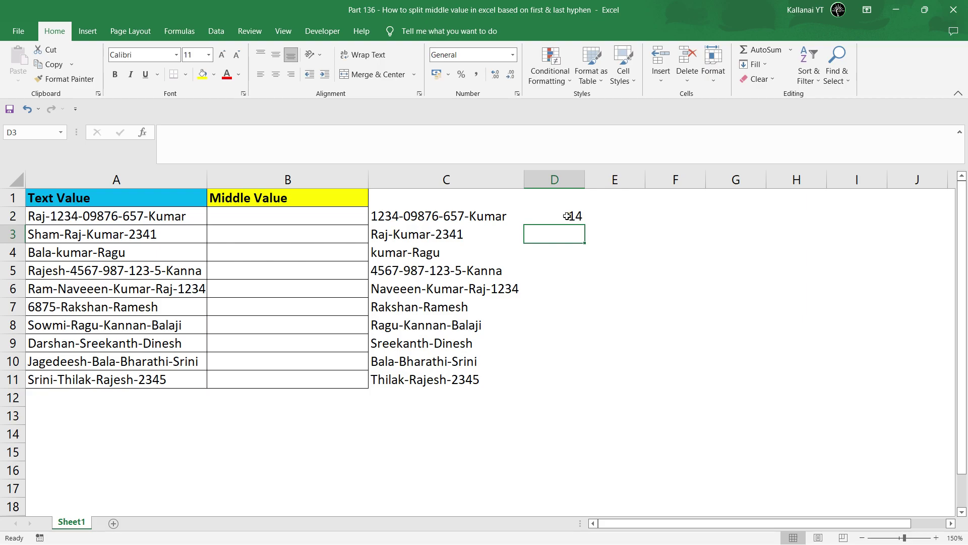
Fill the D2 formula down column D to row 11 and check the copied results.
left_click(567, 216)
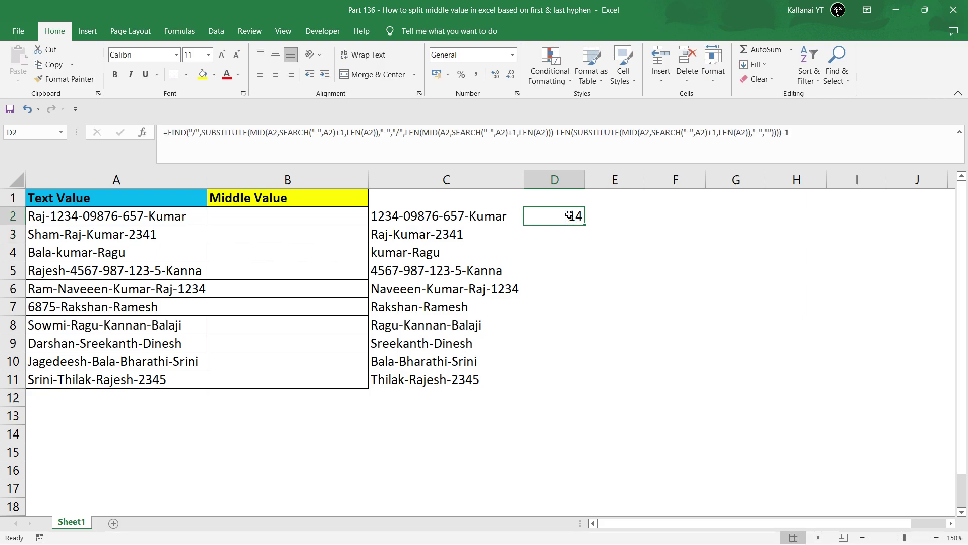
left_click(333, 448)
left_click(562, 308)
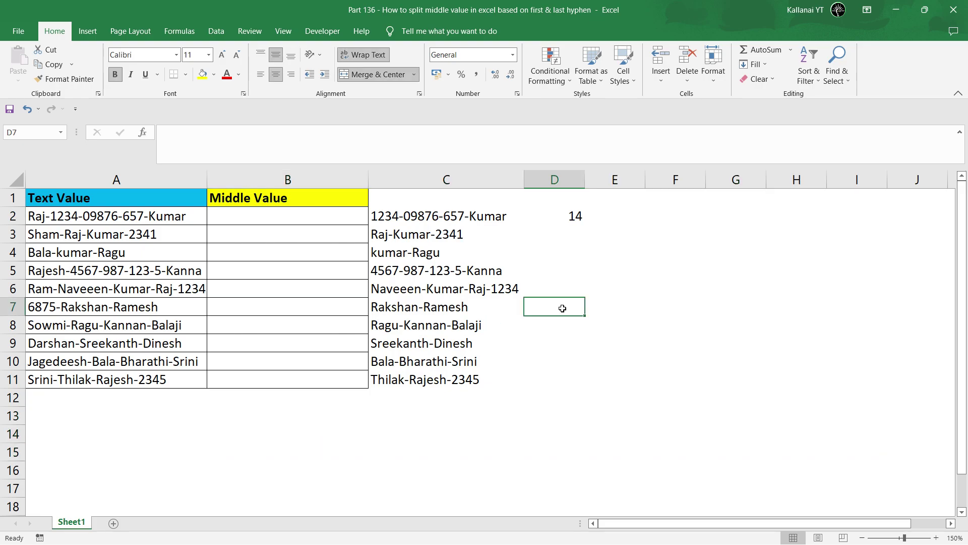
left_click(577, 219)
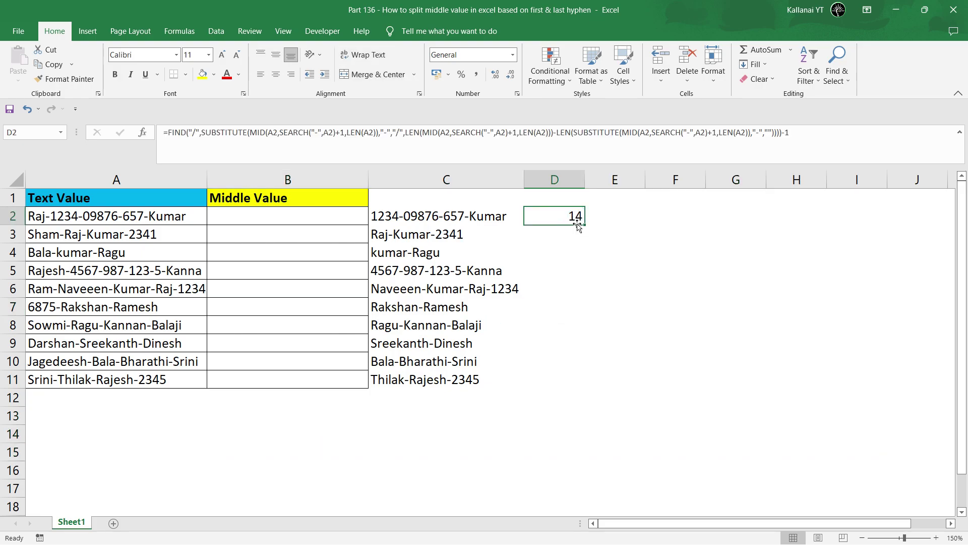
left_click_drag(584, 224, 584, 225)
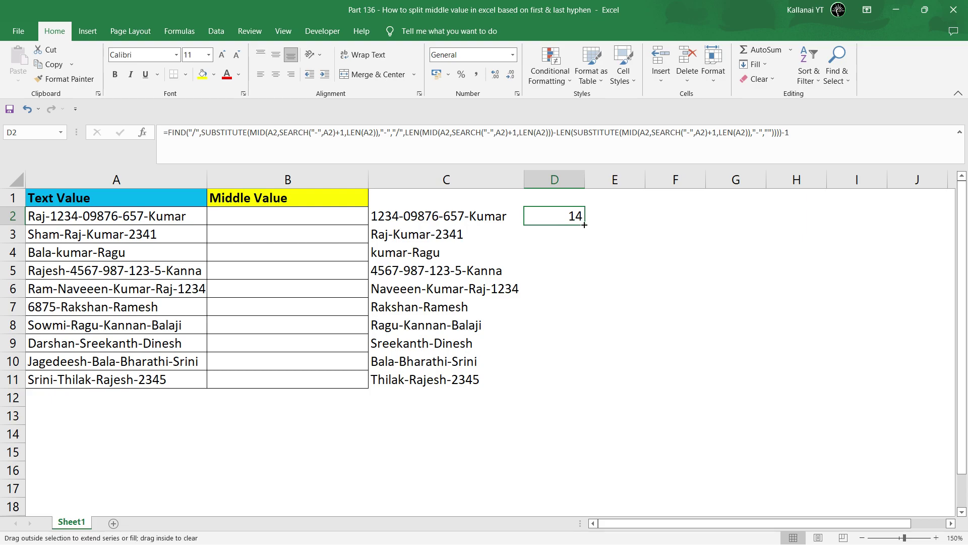
double_click(583, 225)
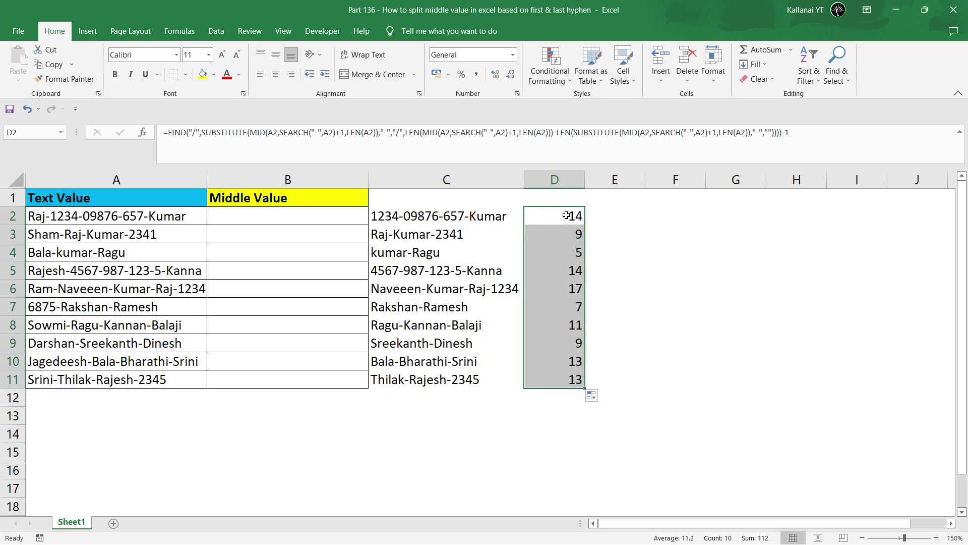
left_click(566, 215)
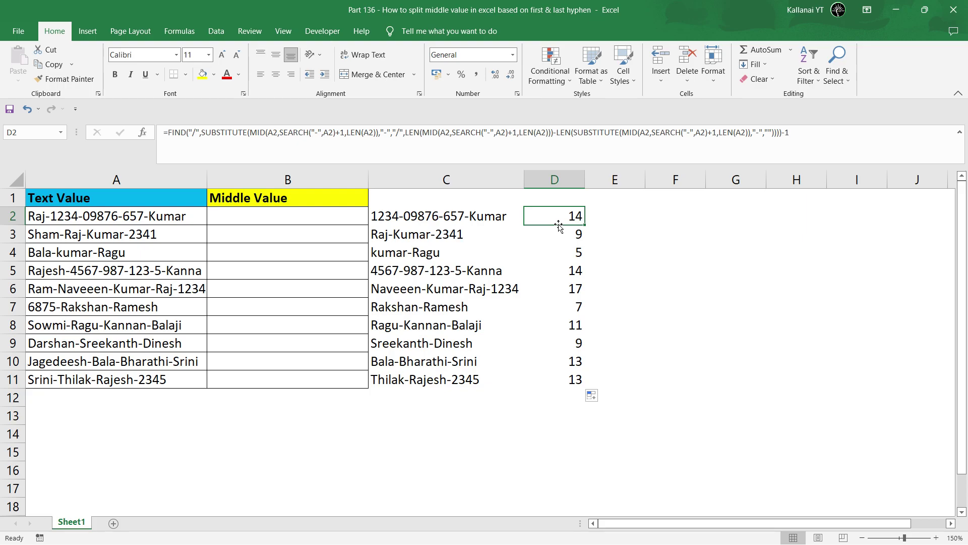
left_click(564, 245)
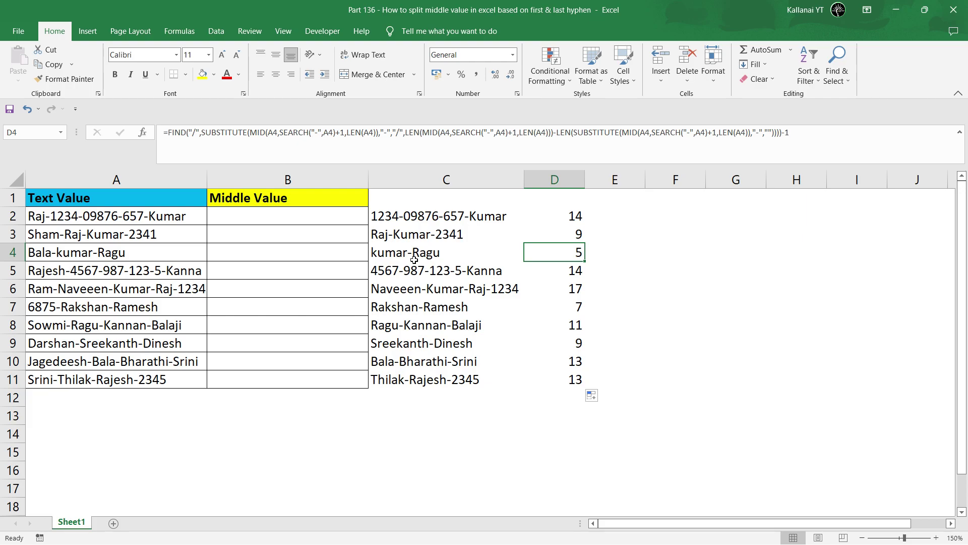
Compare the remaining text in column C with the character counts in column D, including row 4, and the empty Middle Value column.
left_click(565, 348)
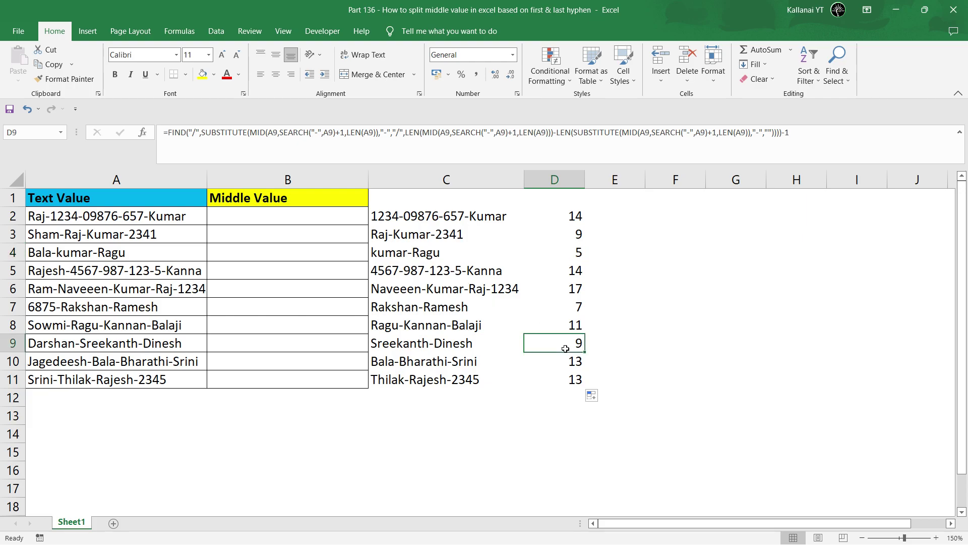
left_click(574, 359)
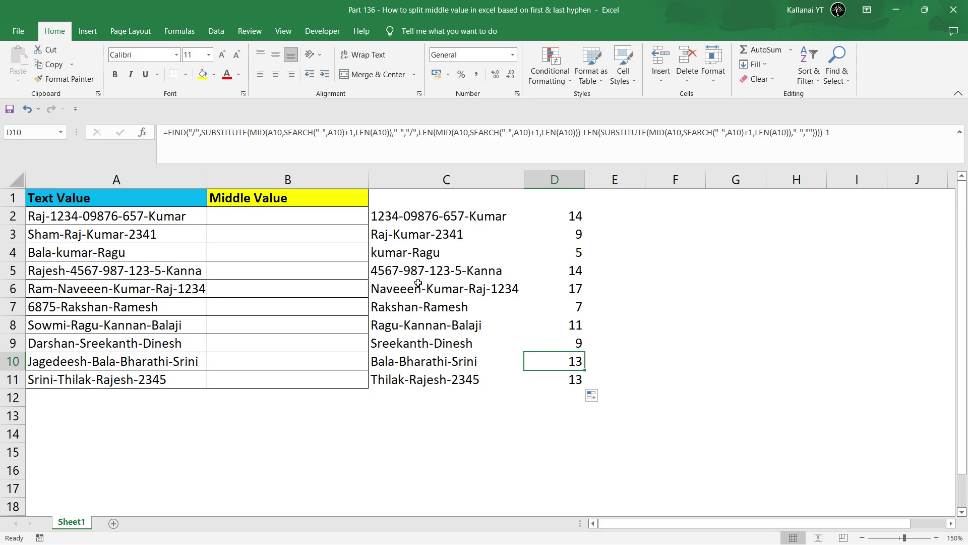
left_click(15, 251)
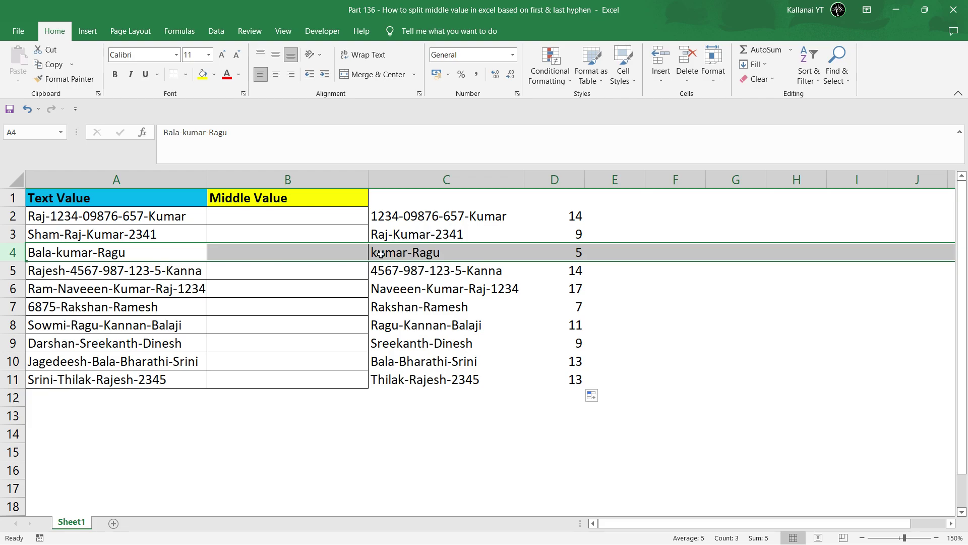
left_click(580, 252)
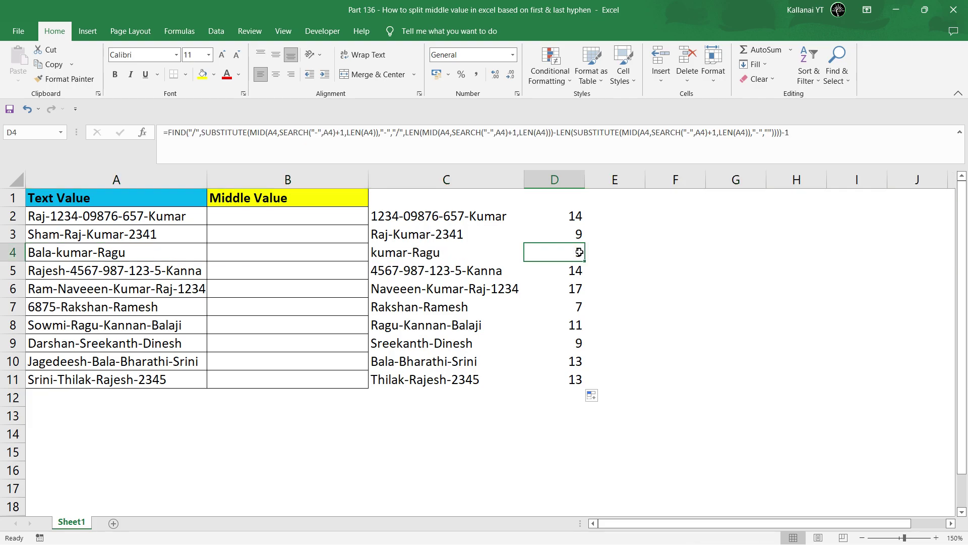
left_click(566, 175)
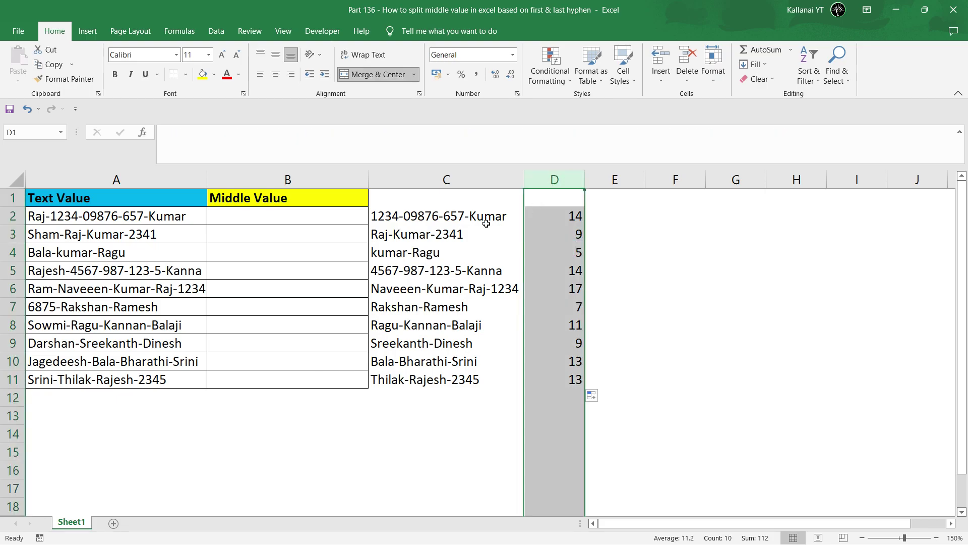
left_click(451, 175)
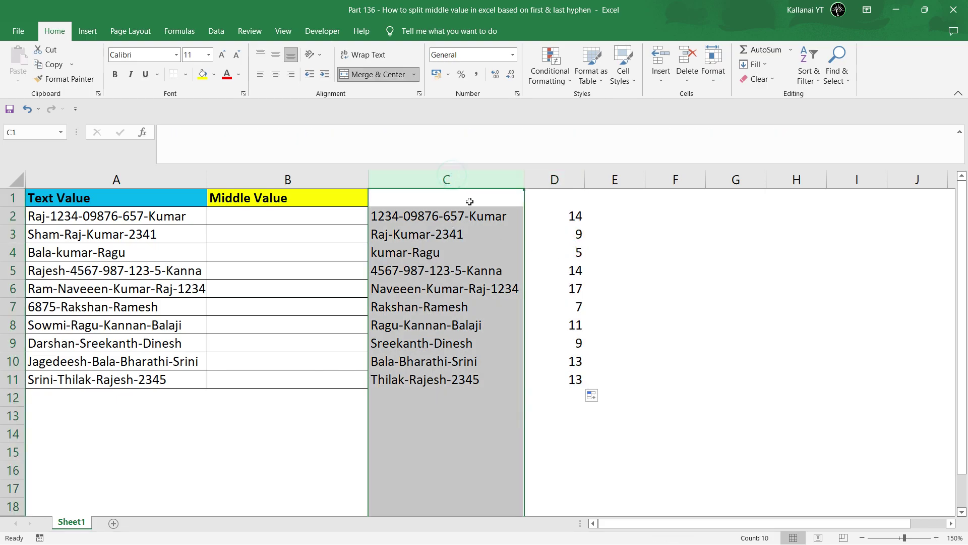
left_click(580, 218)
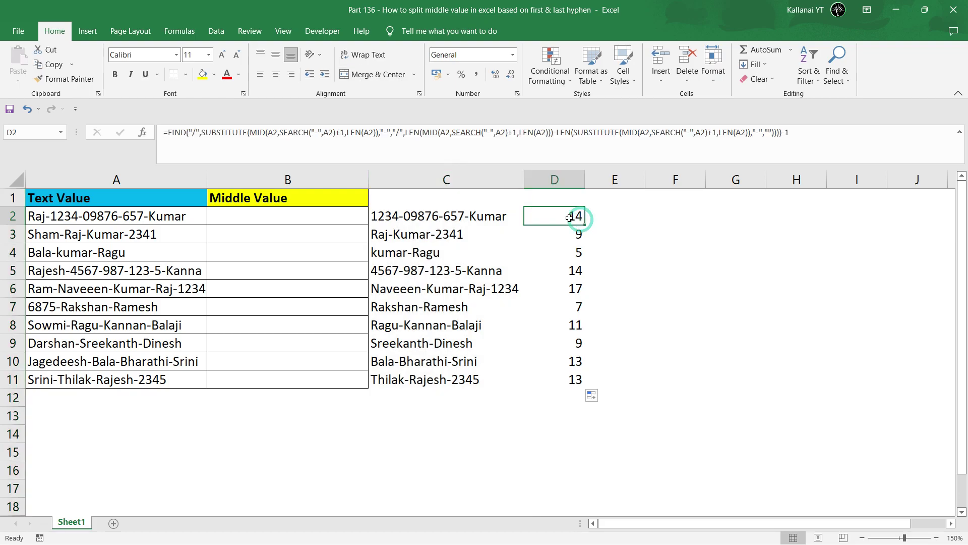
left_click(314, 217)
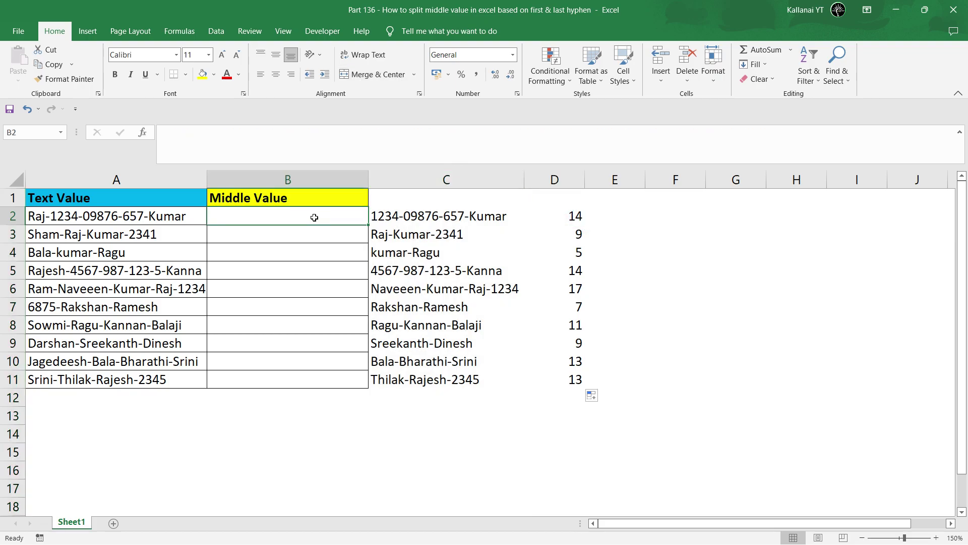
left_click(411, 218)
left_click(304, 217)
left_click(273, 179)
left_click(262, 216)
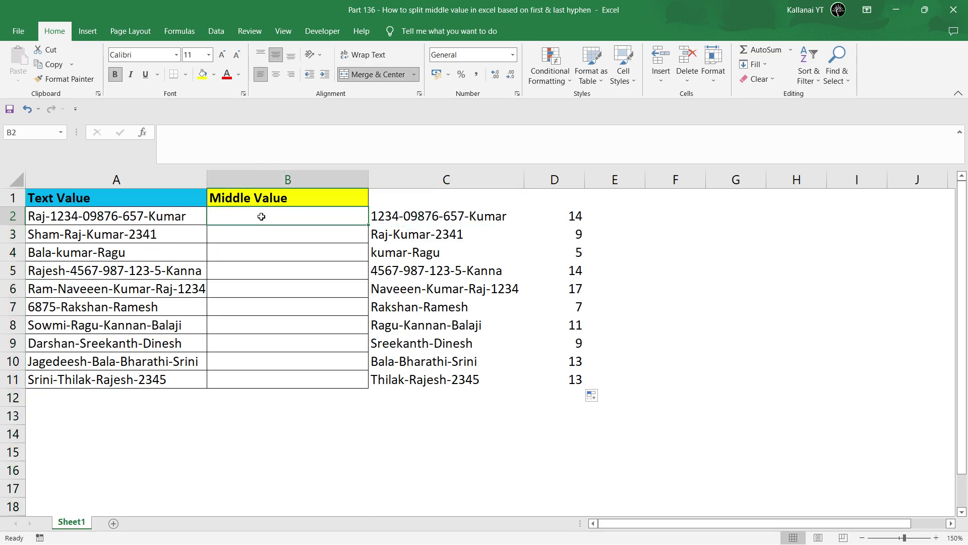
Copy the MID formula in C2 without its equals sign, leaving the cell unchanged.
left_click(418, 219)
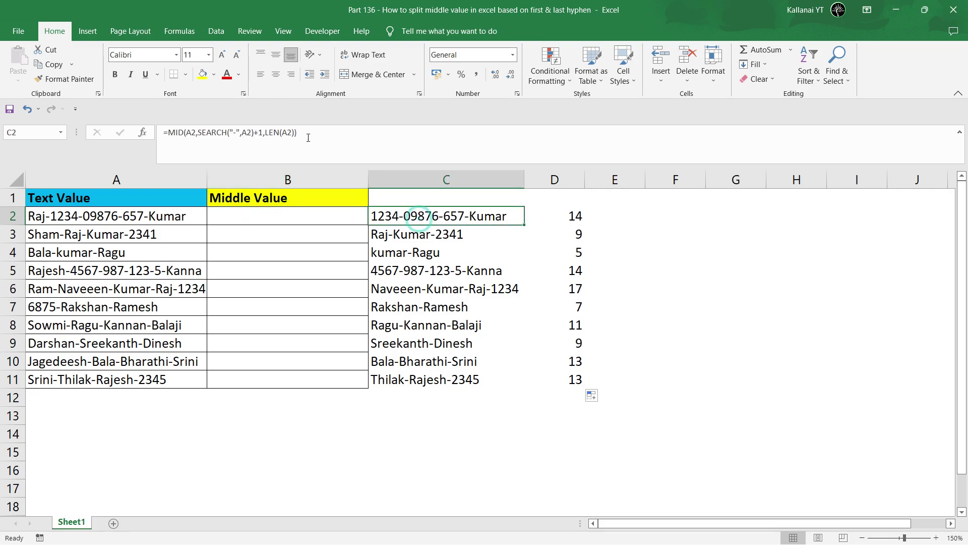
left_click_drag(306, 130, 169, 136)
key("ctrl+c")
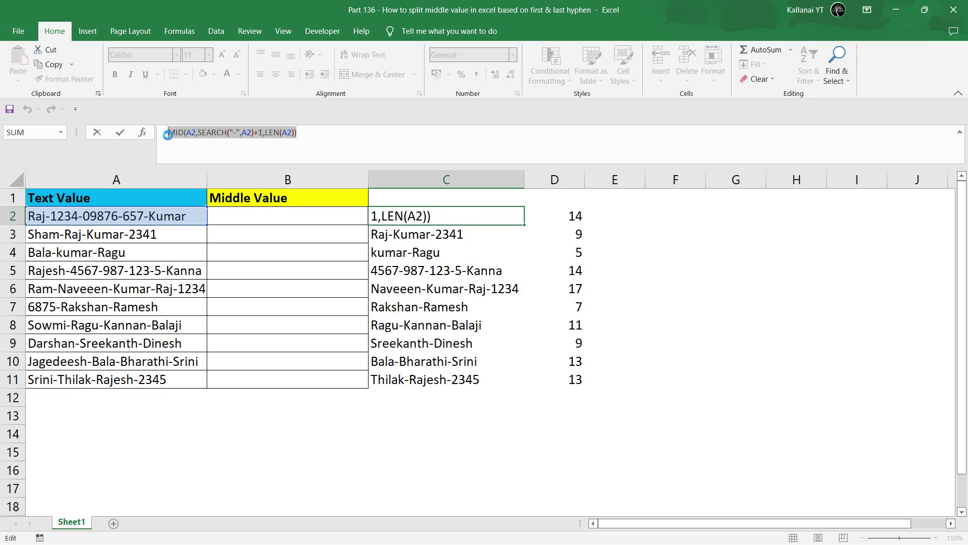
key("Escape")
Start a LEFT formula in B2 with the copied MID(A2,SEARCH("-",A2)+1,LEN(A2)) expression as its text argument.
left_click(265, 219)
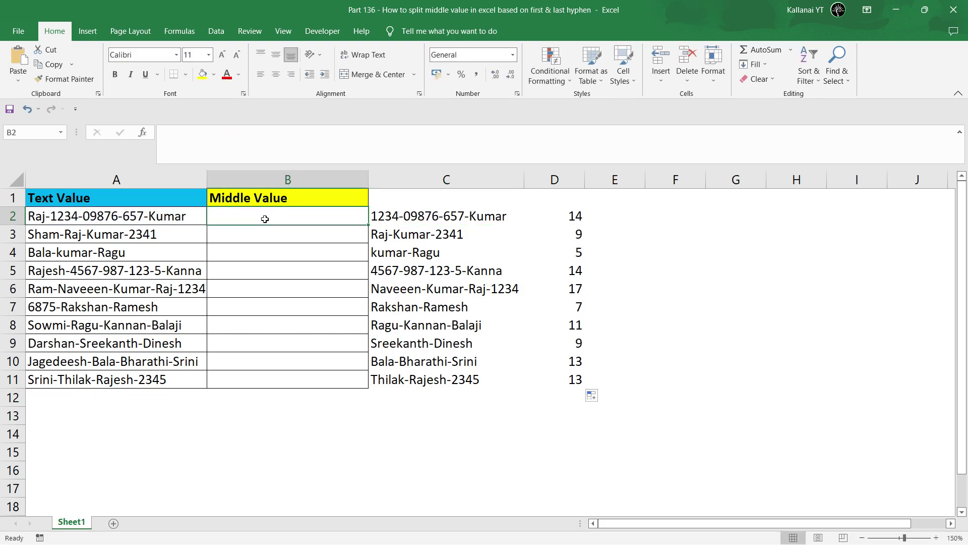
type("=le")
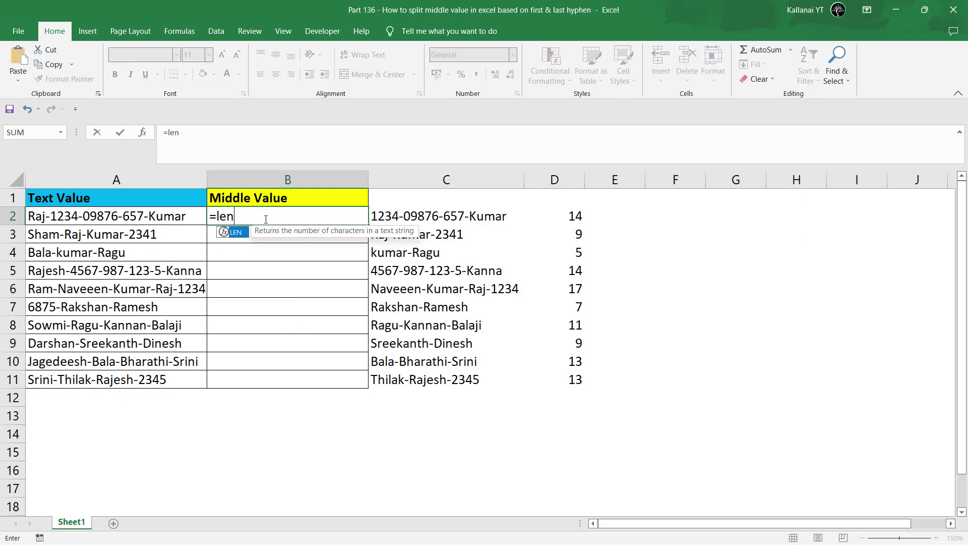
type("ft")
key("Tab")
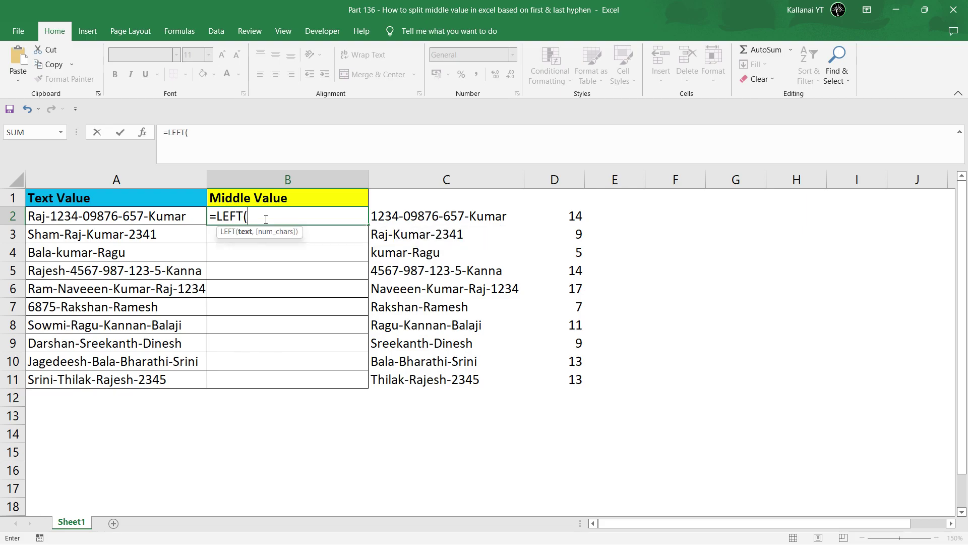
key("ctrl+v")
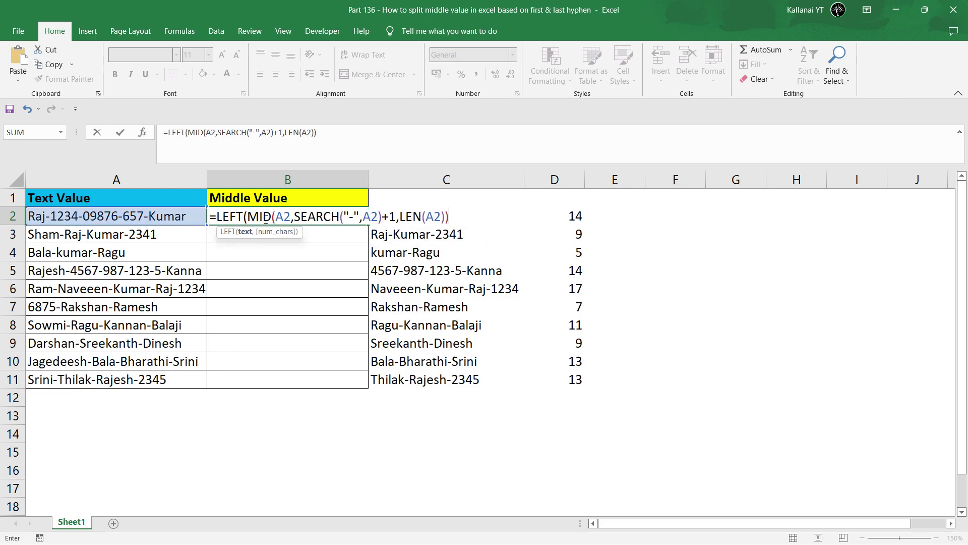
type(",")
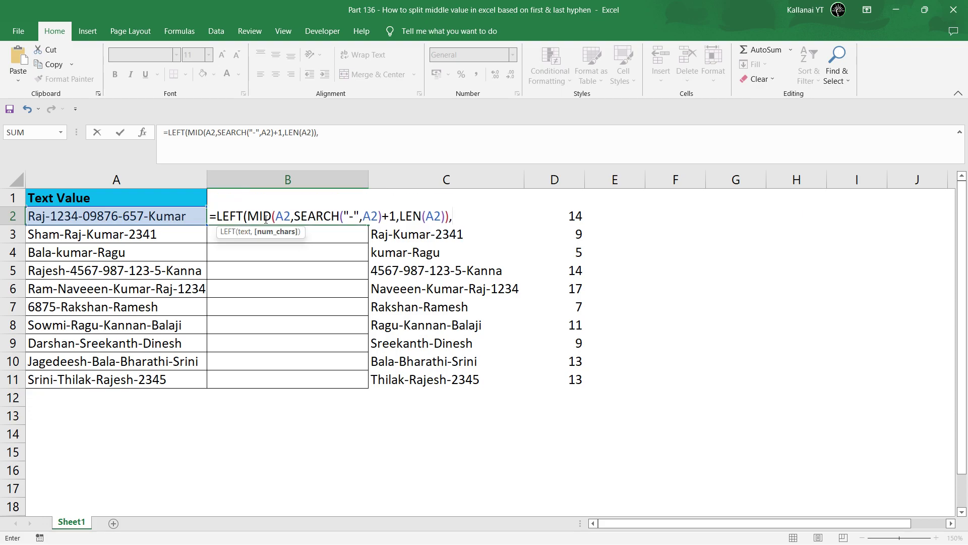
Give the LEFT function in B2 10 as its number of characters, close it and enter the formula.
left_click(237, 231)
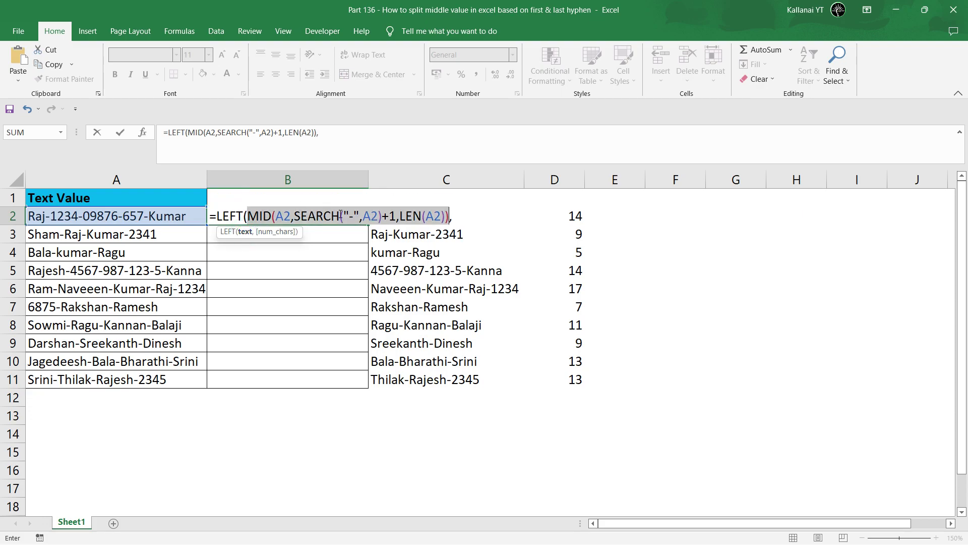
left_click(455, 217)
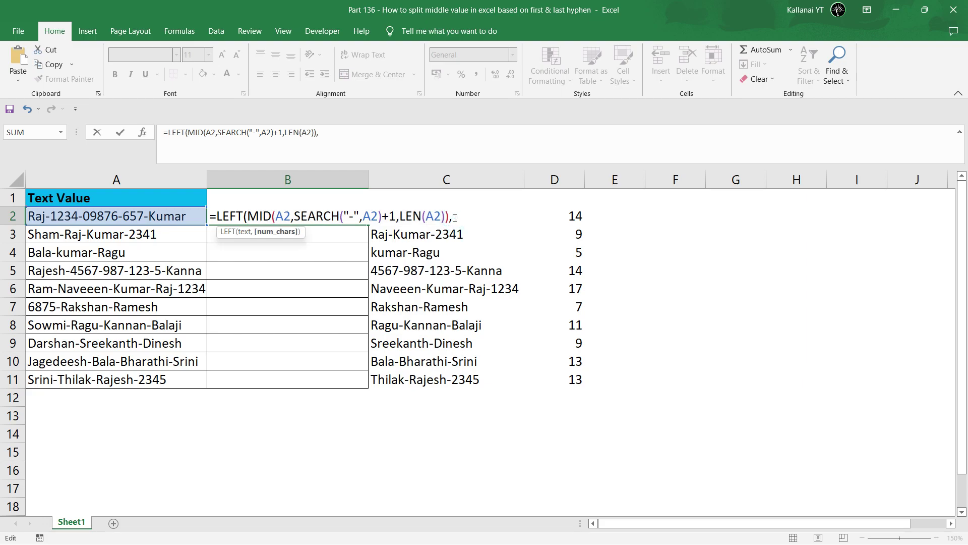
type(",10)")
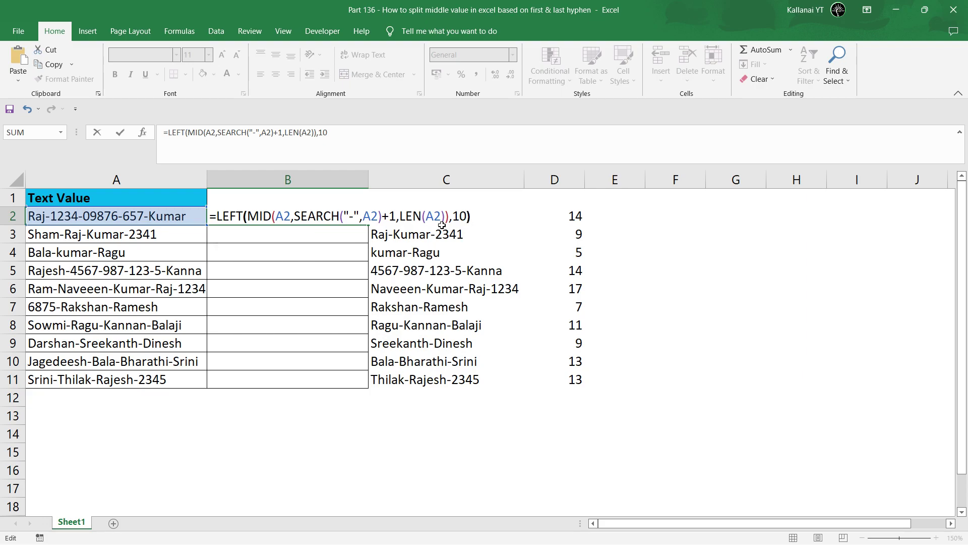
key("Return")
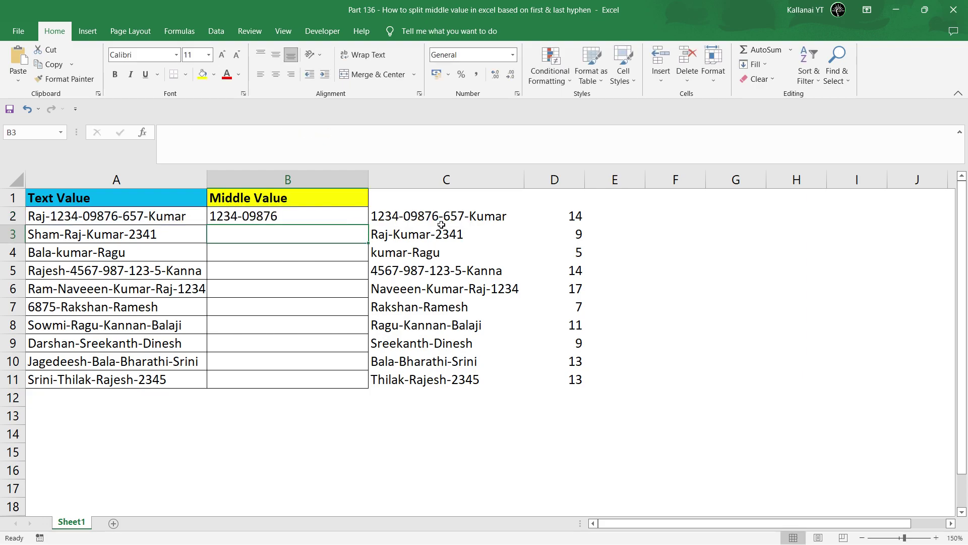
Compare the text extracted in B2 with the part between the first and last hyphens in A2.
left_click(255, 223)
double_click(47, 216)
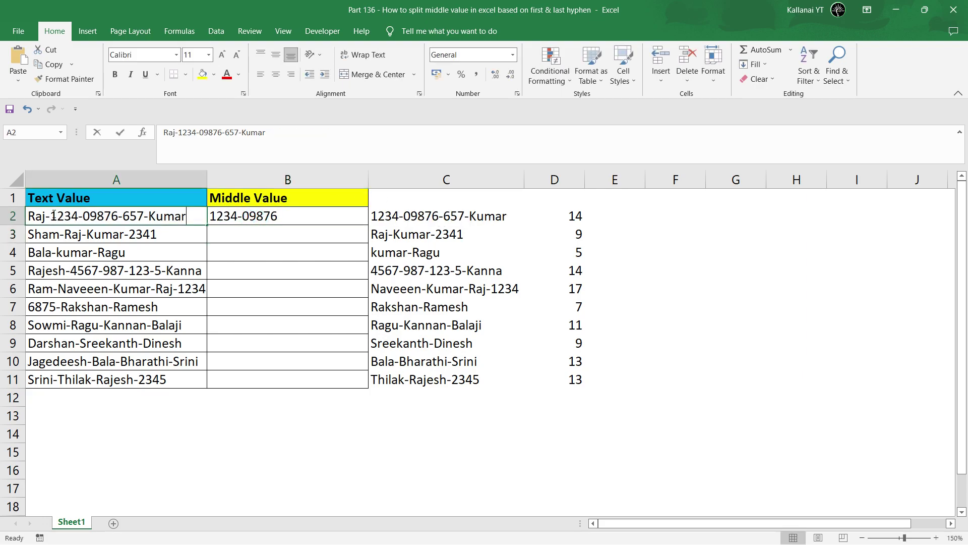
left_click_drag(51, 216, 118, 217)
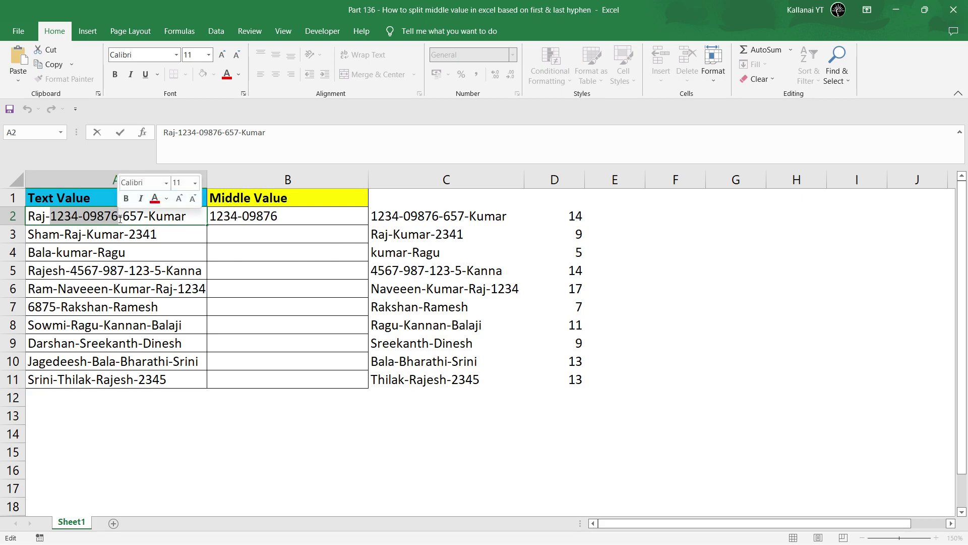
left_click_drag(119, 217, 144, 218)
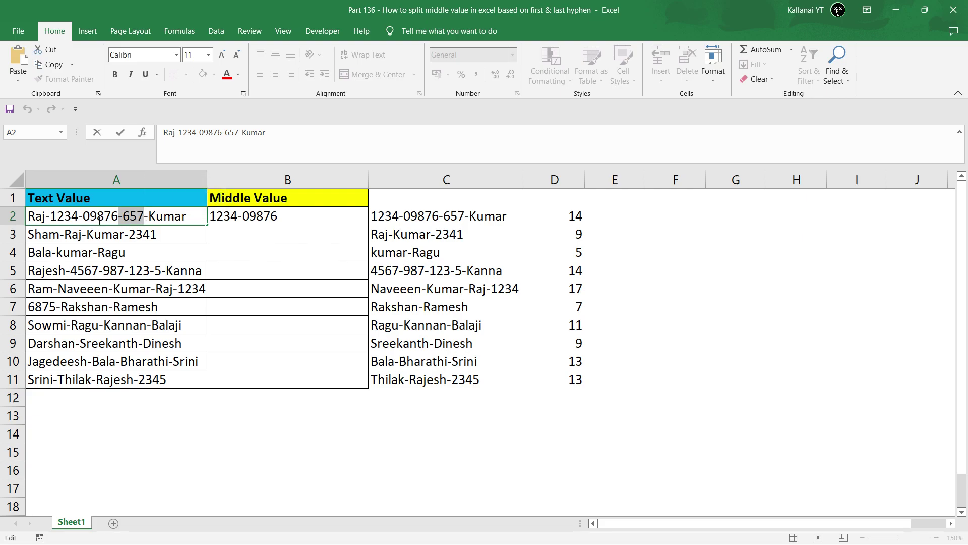
key("Escape")
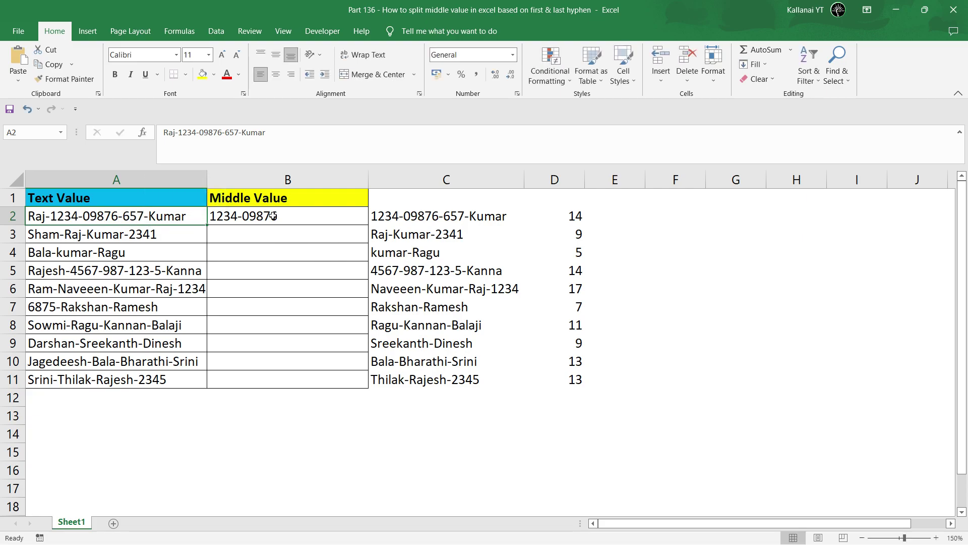
left_click(273, 216)
Copy the whole FIND formula in D2, including the -1 but without the equals sign, leaving the cell unchanged.
left_click(568, 214)
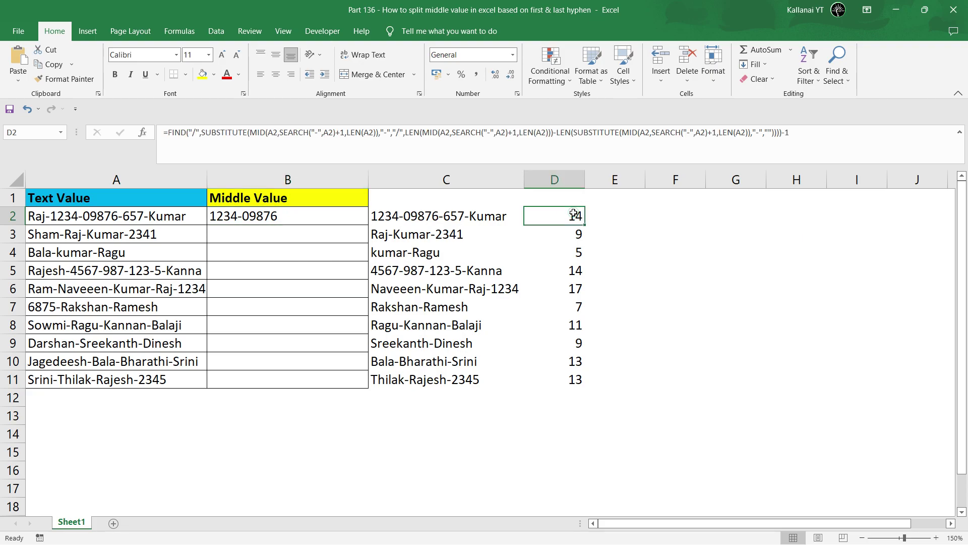
double_click(574, 213)
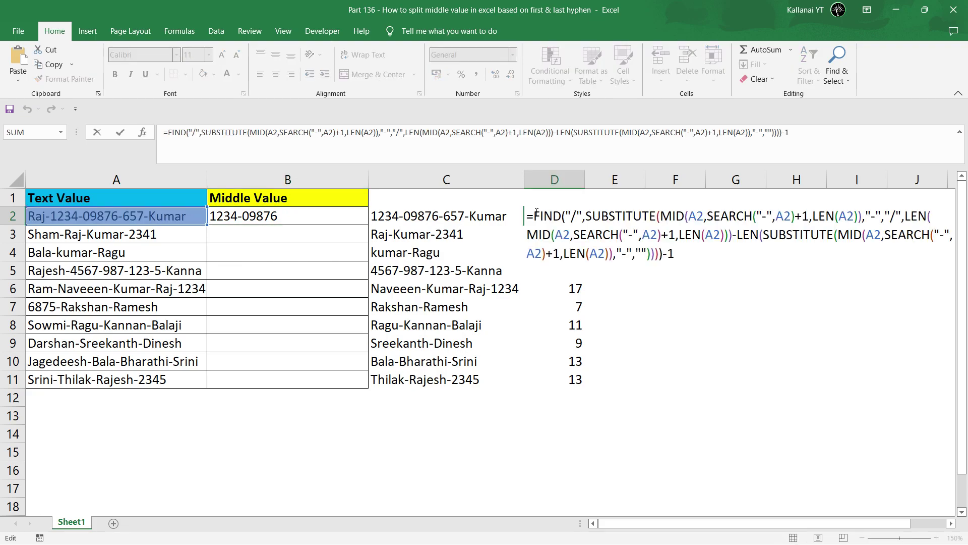
left_click_drag(534, 216, 684, 258)
key("ctrl+c")
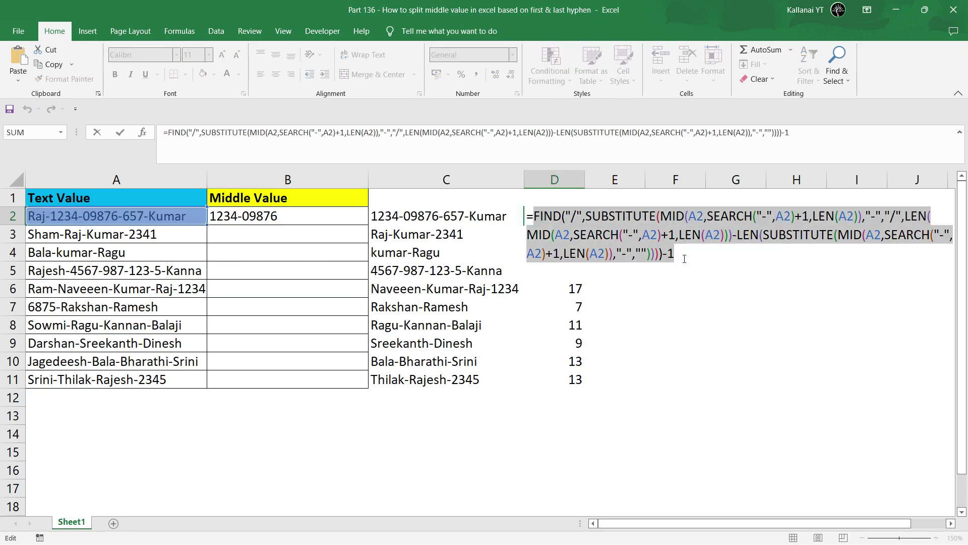
key("Escape")
Replace the fixed 10 in B2's LEFT formula with the copied FIND expression and enter the formula.
left_click(317, 217)
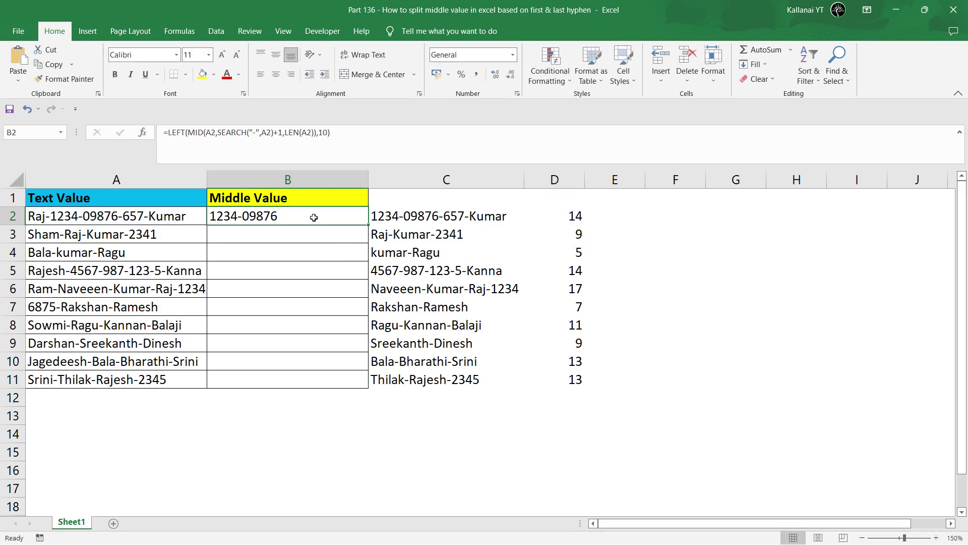
double_click(316, 216)
double_click(460, 216)
key("BackSpace")
key("ctrl+v")
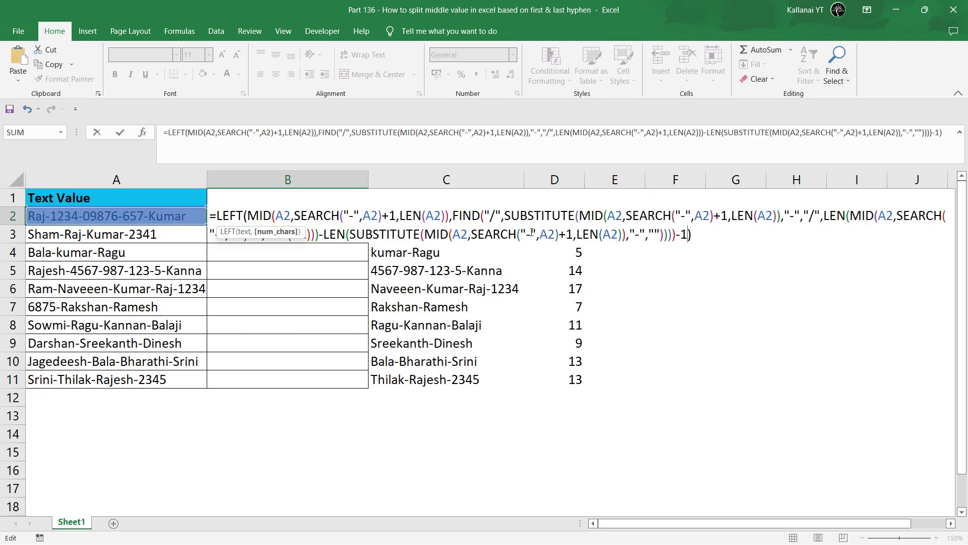
left_click(694, 237)
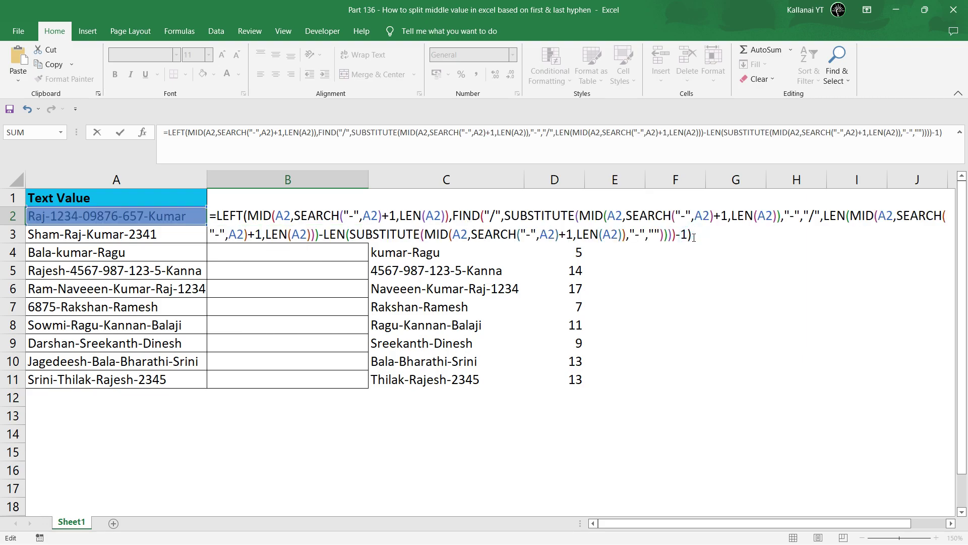
key("Return")
Fill the B2 formula down to B11 and check the B3 result against the text between the hyphens in A3.
left_click(272, 216)
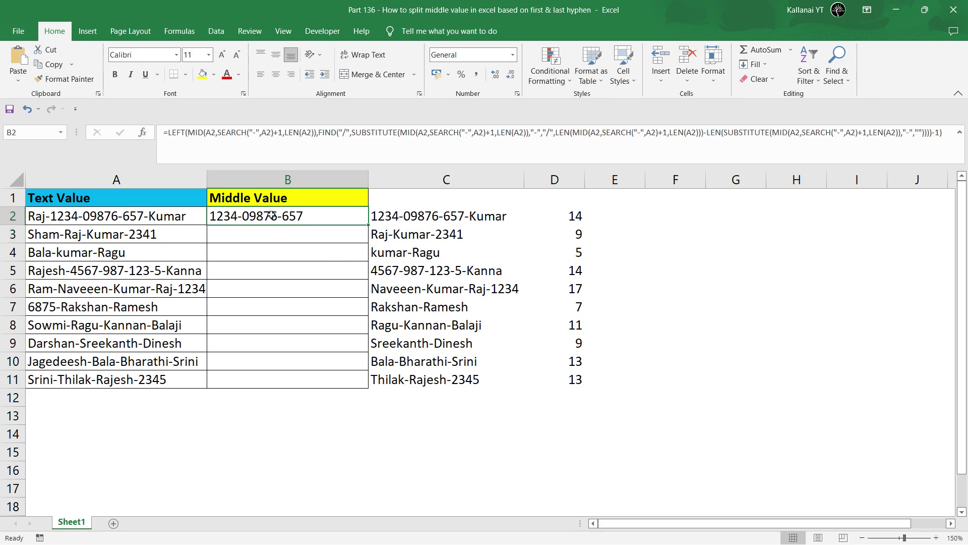
double_click(368, 226)
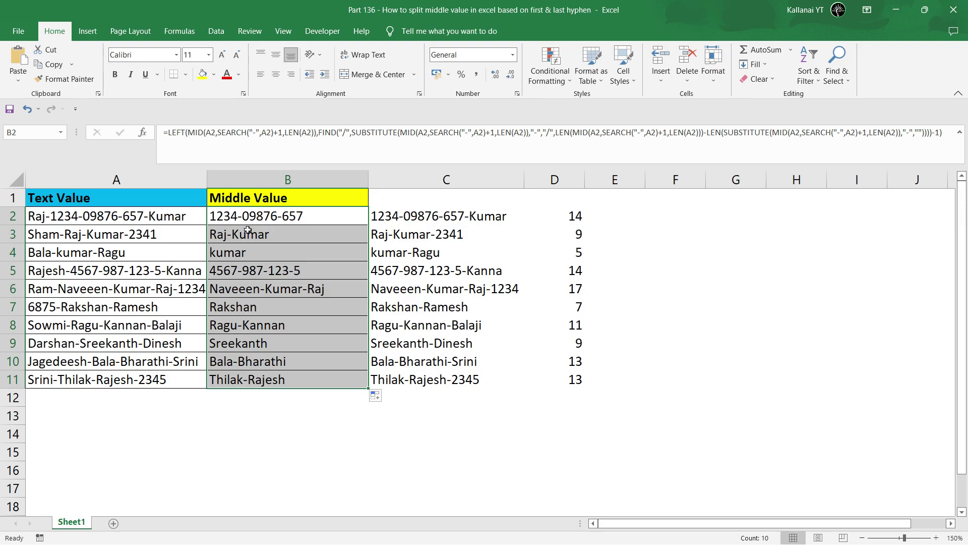
double_click(66, 236)
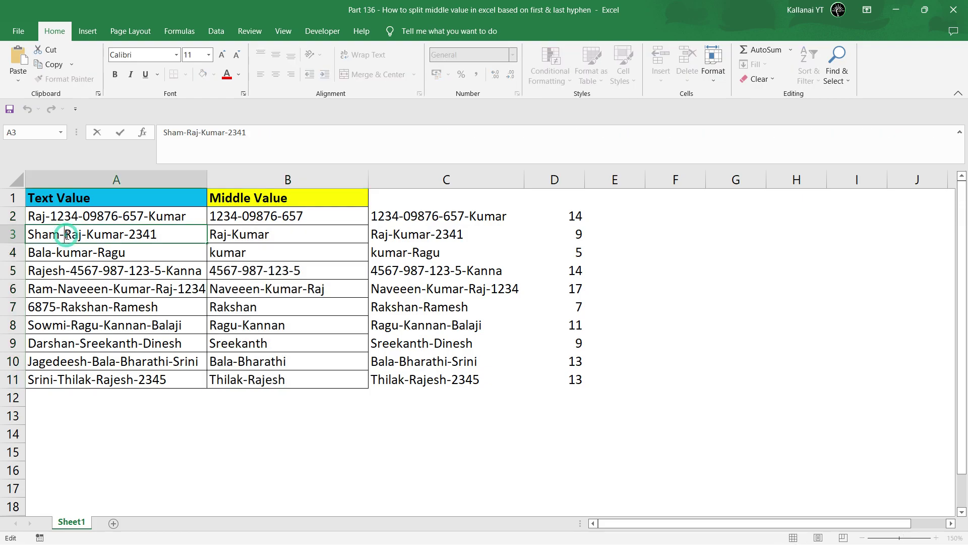
left_click_drag(65, 236, 125, 237)
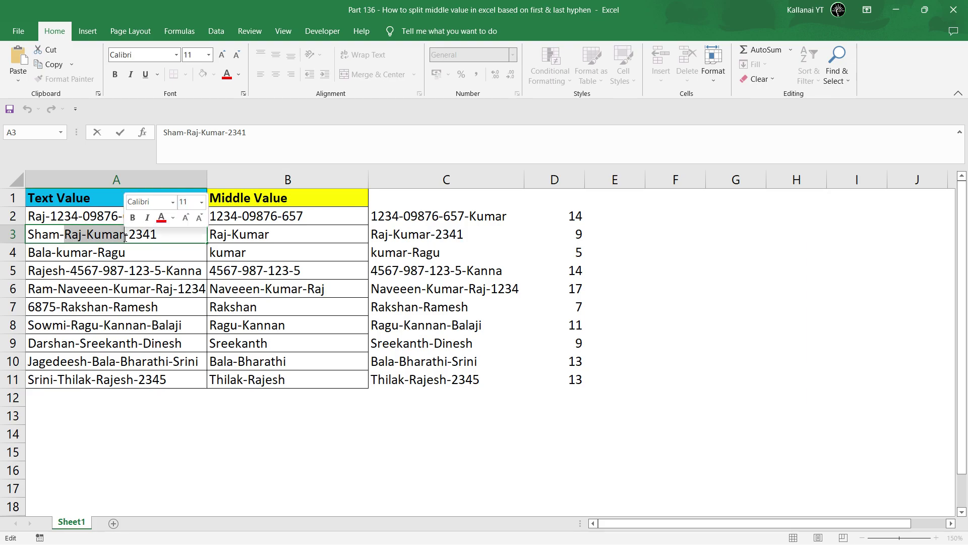
key("Escape")
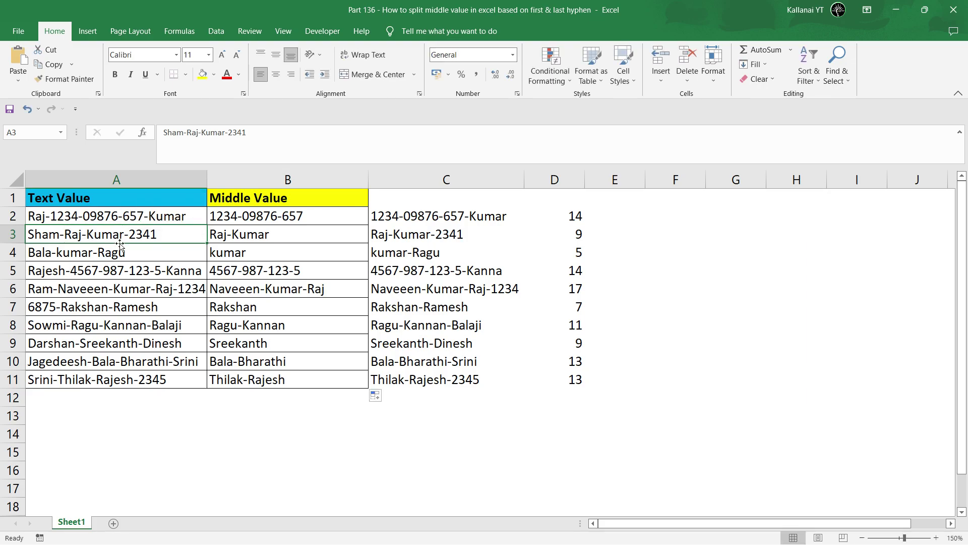
Compare the text extracted in B4 with the part between the first and last hyphens in A4.
double_click(58, 254)
left_click_drag(56, 254, 94, 253)
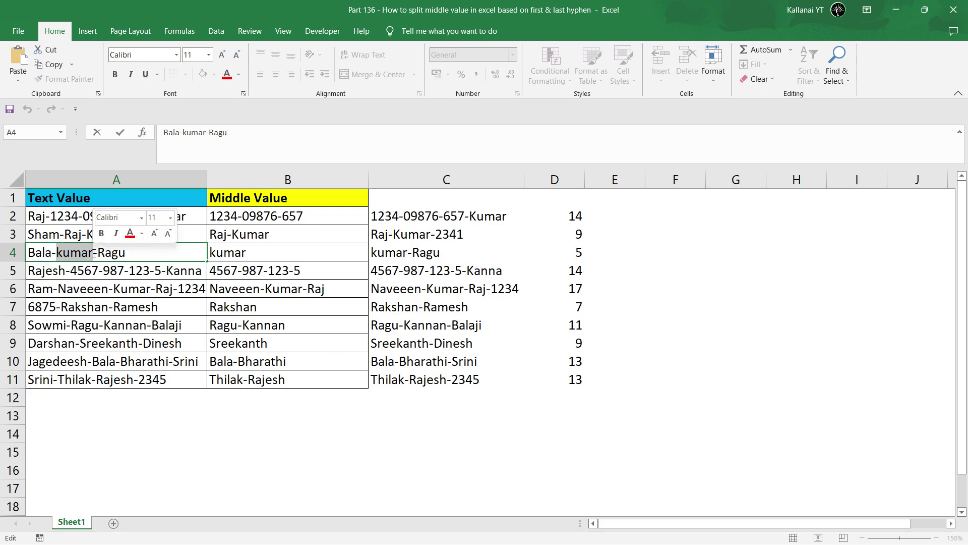
key("Escape")
left_click(254, 258)
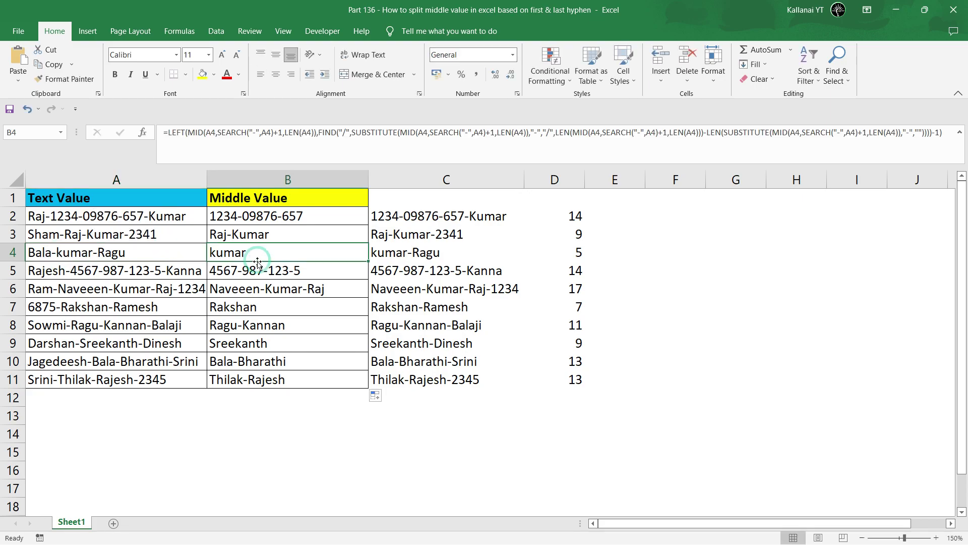
Check the extracted middle values in the remaining column B rows, including B6, B8 and B9.
left_click(281, 294)
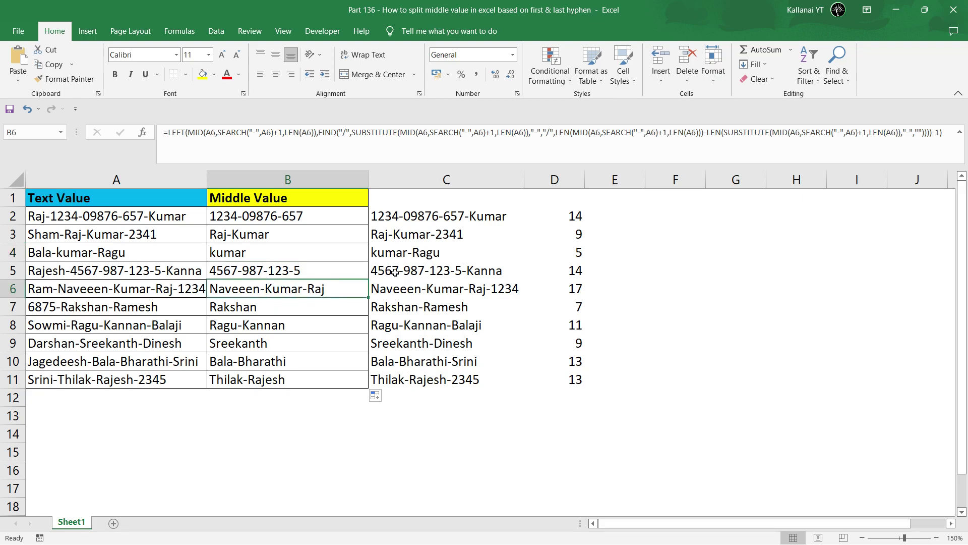
left_click(422, 330)
left_click(284, 254)
left_click(256, 343)
left_click(255, 328)
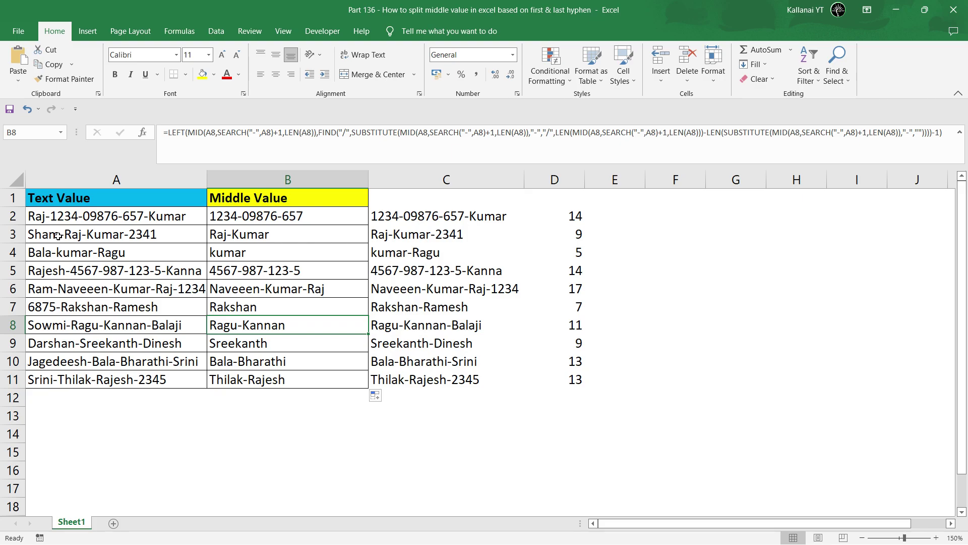
Examine the hyphen argument of SEARCH in B2's combined formula, leaving the formula unchanged.
left_click(71, 252)
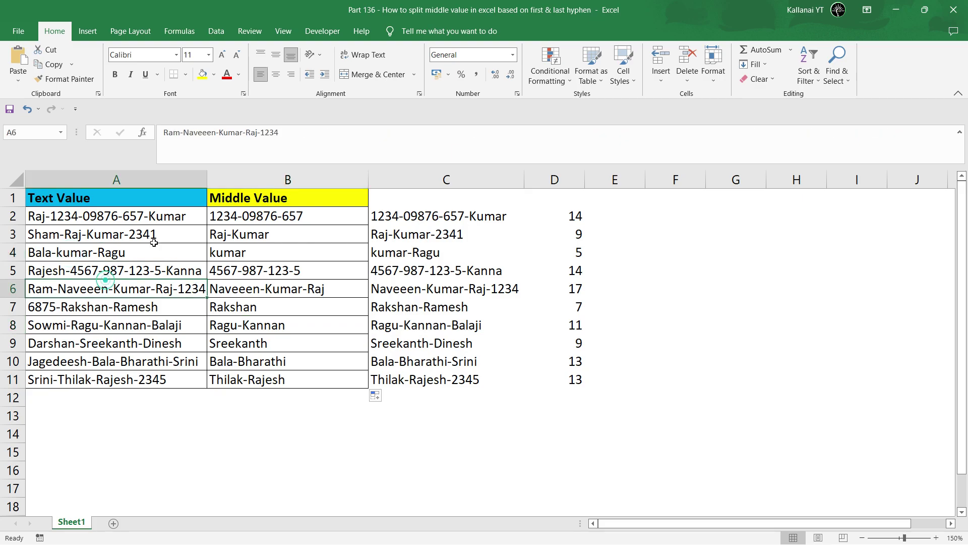
left_click(226, 215)
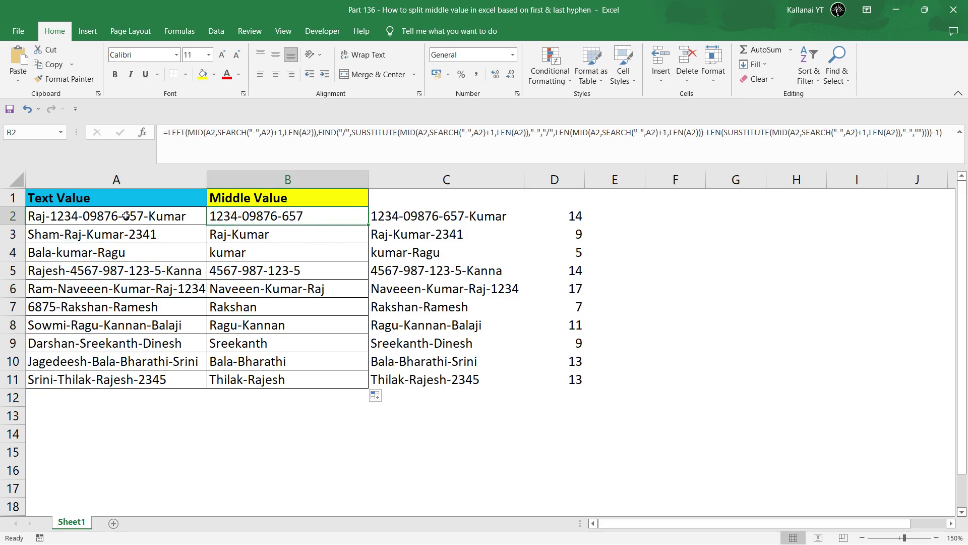
left_click(251, 133)
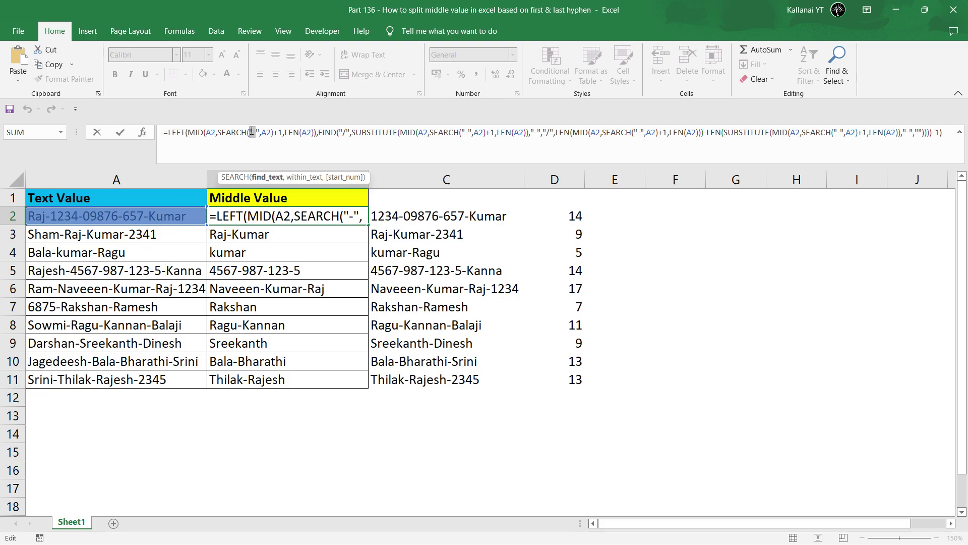
key("Escape")
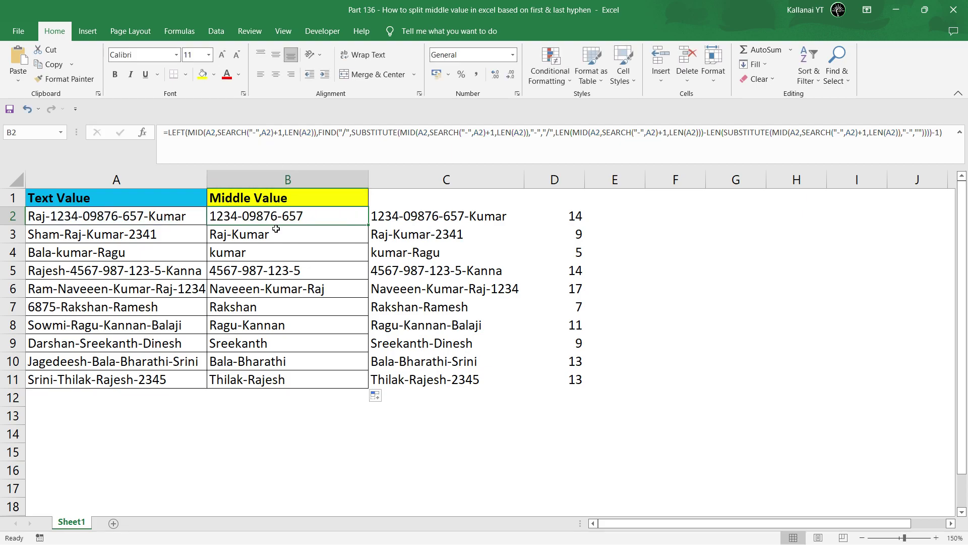
Delete the helper formulas in C2:D11.
key("ctrl+shift+Down")
key("Right")
key("Left")
key("Left")
key("Right")
key("ctrl+Down")
key("Right")
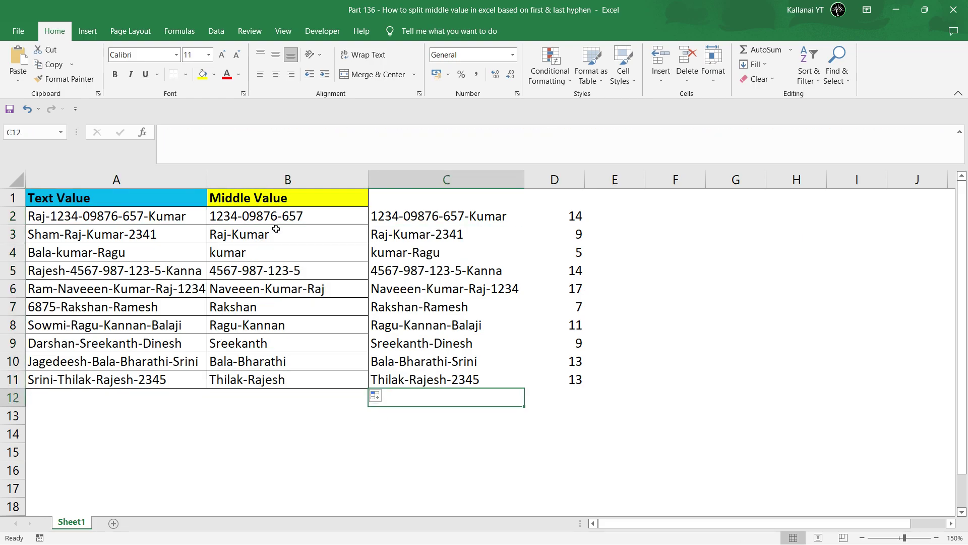
key("Up")
key("Up")
key("Up")
key("Up")
key("Up")
key("Up")
key("Up")
key("Up")
key("Up")
key("shift+Right")
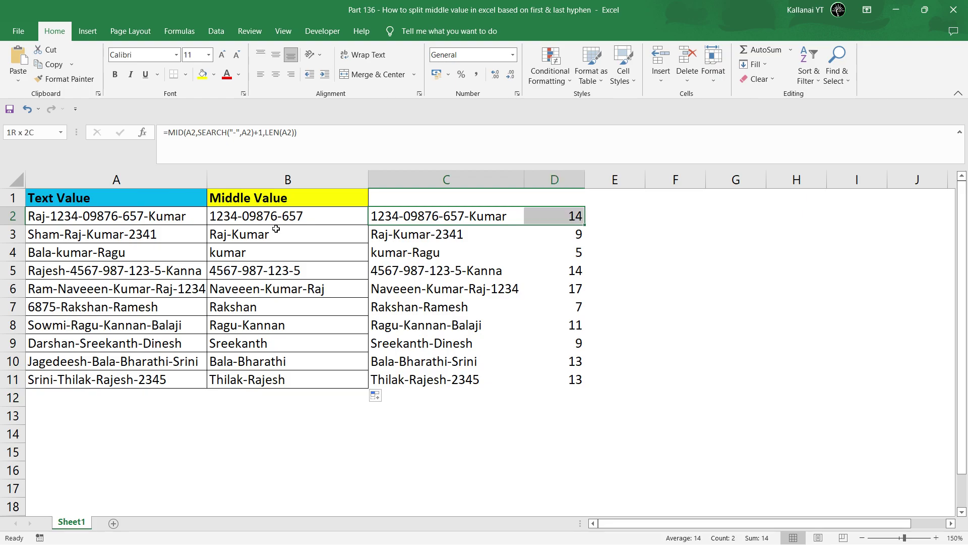
key("ctrl+shift+Down")
key("ctrl")
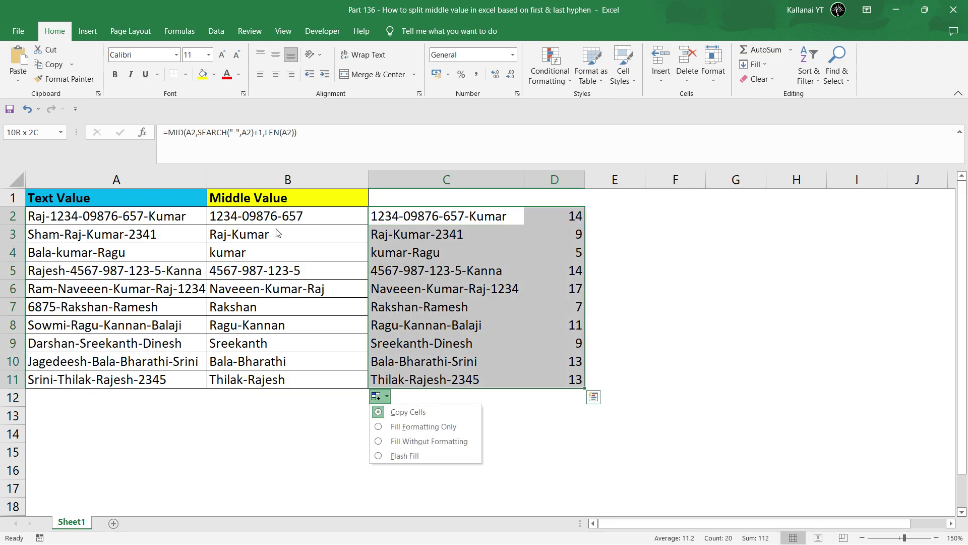
key("Escape")
key("Delete")
Insert another name followed by a hyphen after the second hyphen in A4's text.
key("Left")
key("Left")
key("Right")
key("Right")
key("Left")
key("Left")
key("Down")
key("Down")
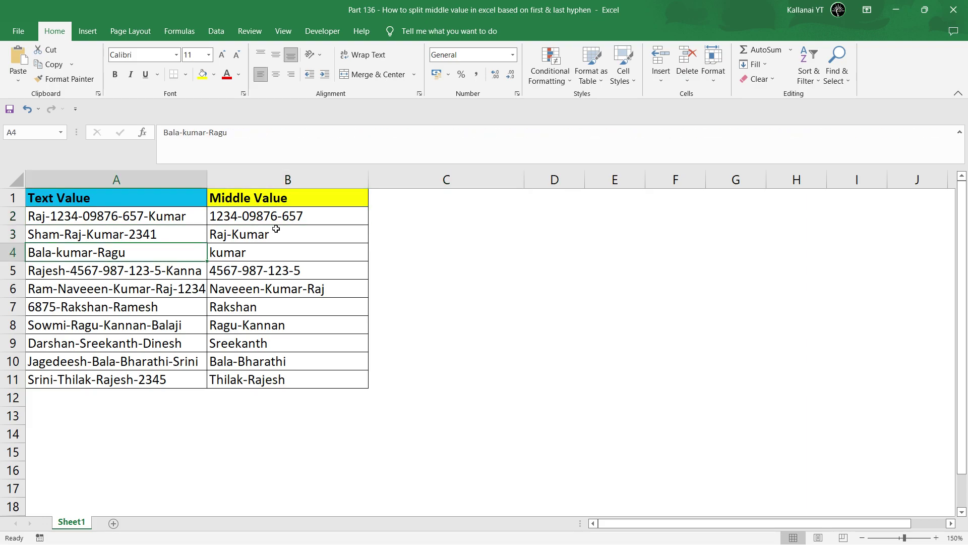
key("F2")
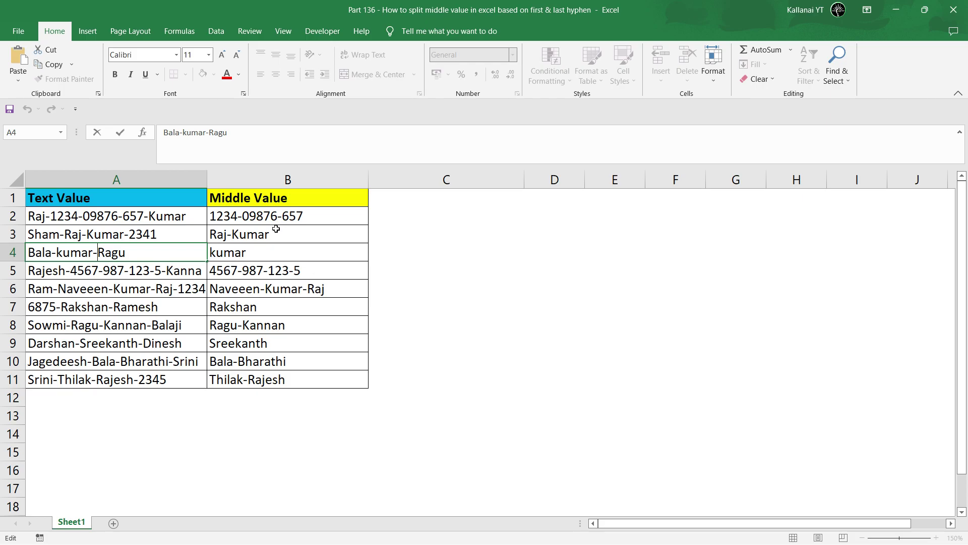
type("R")
key("BackSpace")
type("Ravish")
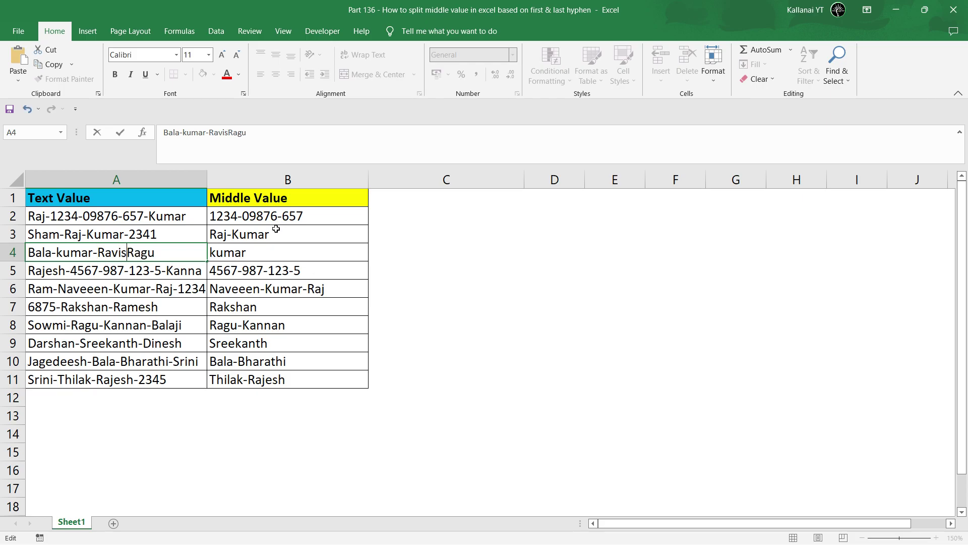
key("BackSpace")
type("-")
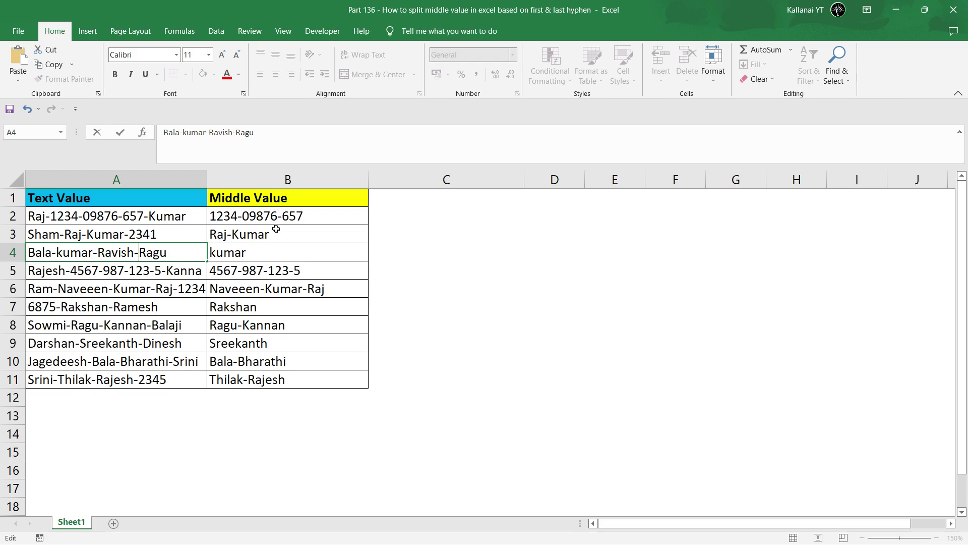
key("Return")
Compare B4's extracted text with the edited value in A4.
key("Down")
key("Up")
key("Down")
key("Up")
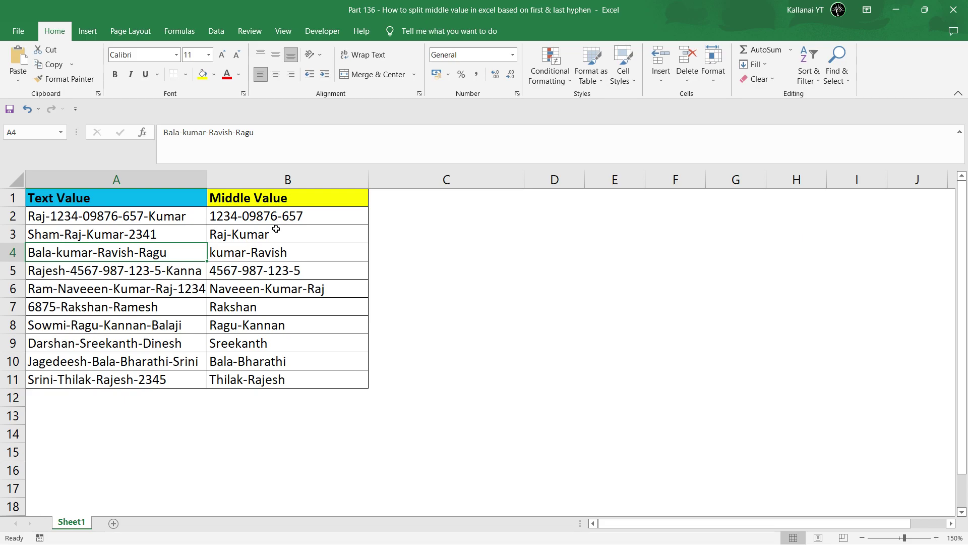
key("Right")
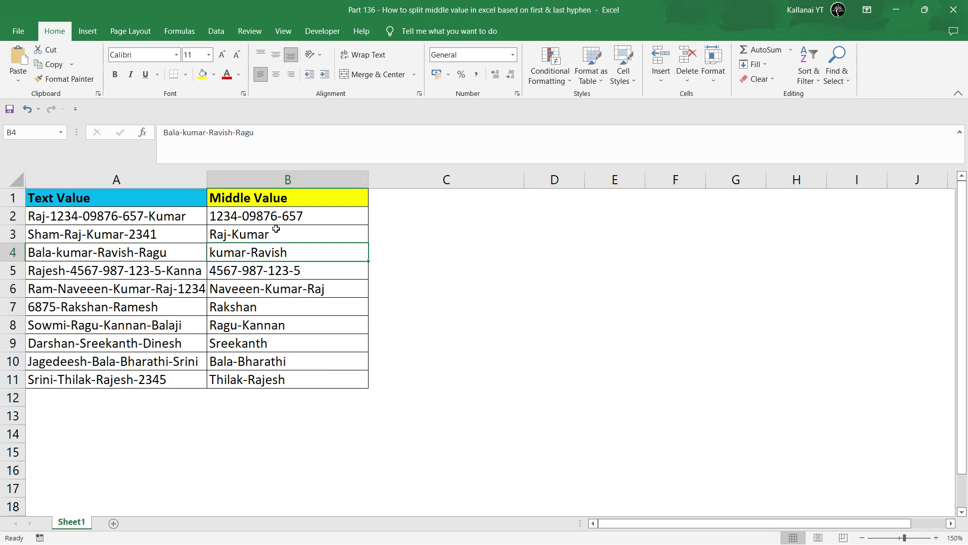
key("Left")
key("Right")
key("ctrl+Up")
key("Down")
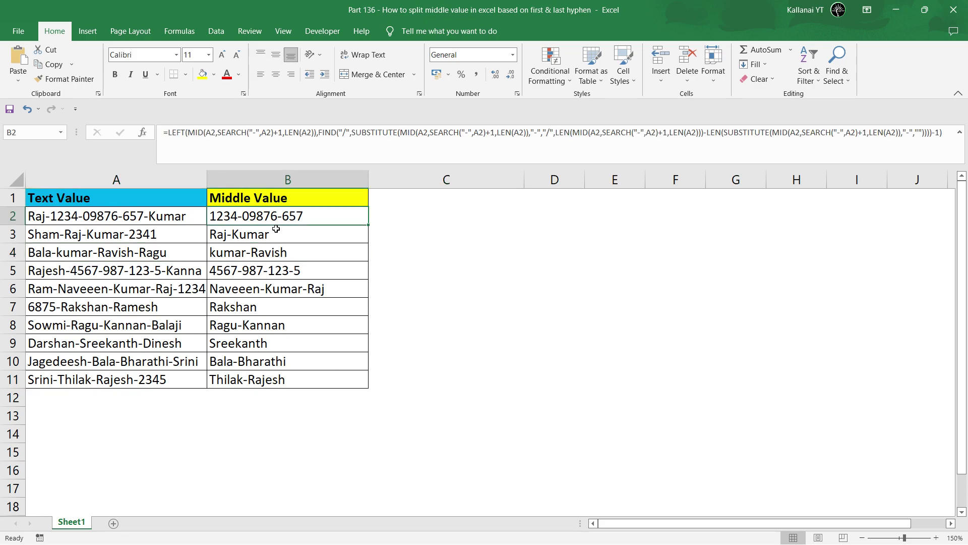
key("ctrl+shift+Down")
key("ctrl+Up")
key("Down")
key("Down")
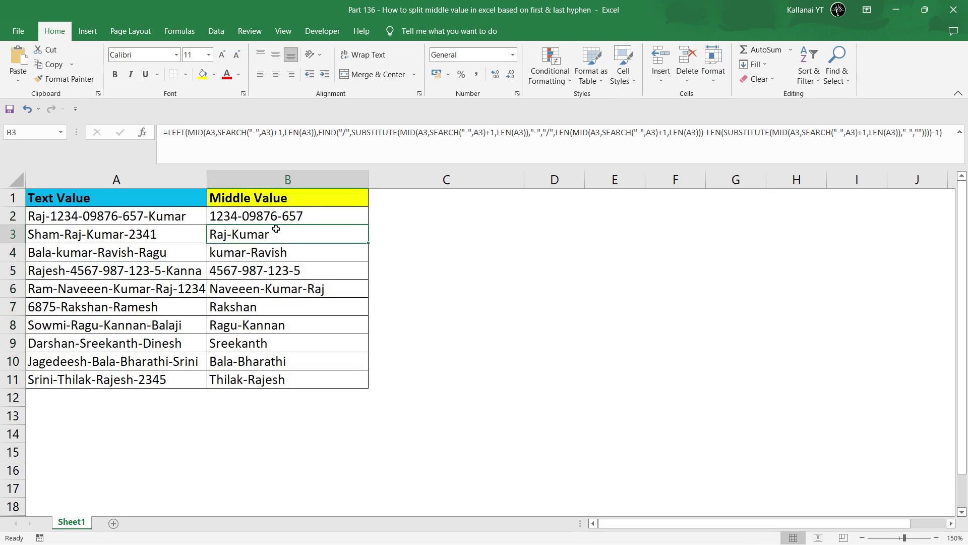
key("Right")
key("Up")
key("Left")
key("ctrl+shift+Down")
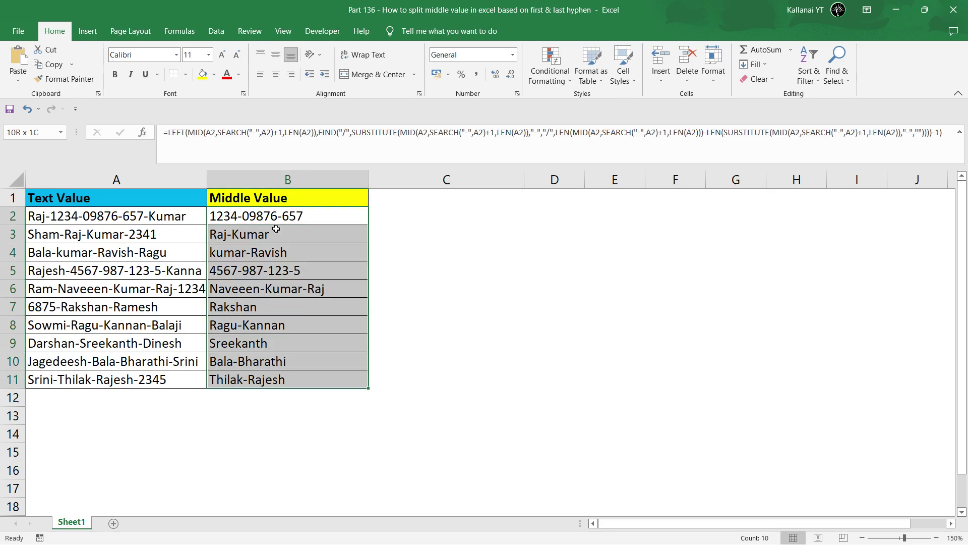
key("ctrl+shift+Up")
key("ctrl+shift+Down")
key("Right")
key("Left")
key("ctrl+shift+Down")
key("ctrl+shift+Up")
key("Right")
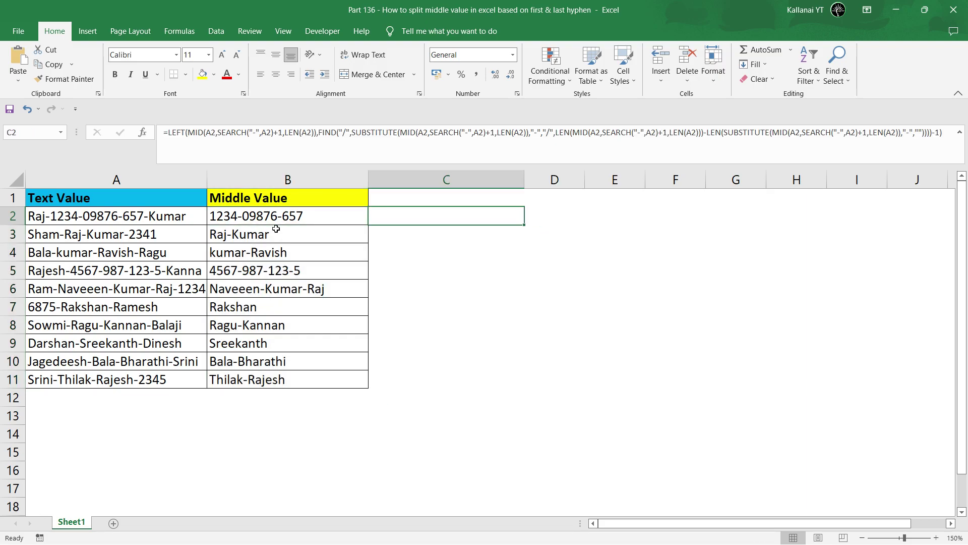
key("shift+Right")
key("shift+Down")
key("shift+Down")
Examine the text and num_chars arguments of the LEFT function in B2, leaving the formula unchanged.
key("Left")
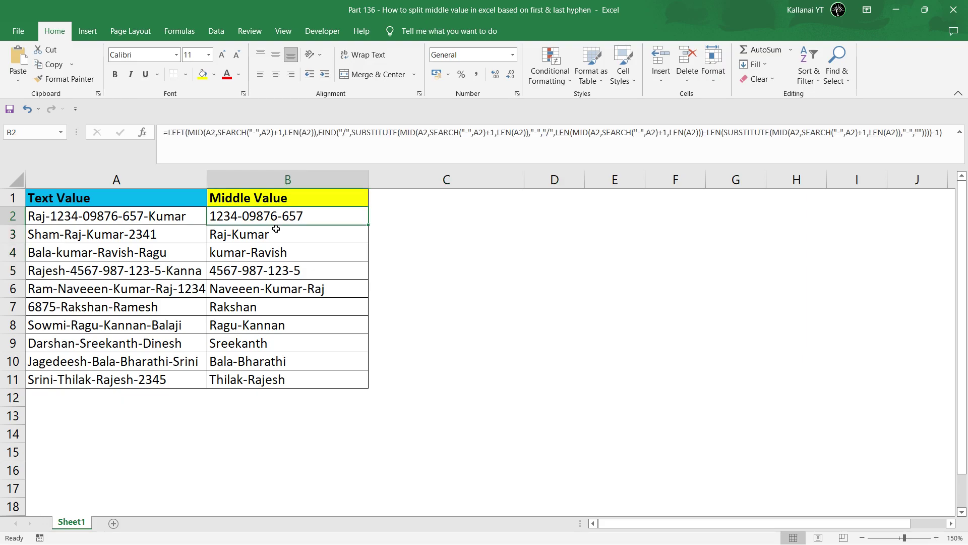
key("F2")
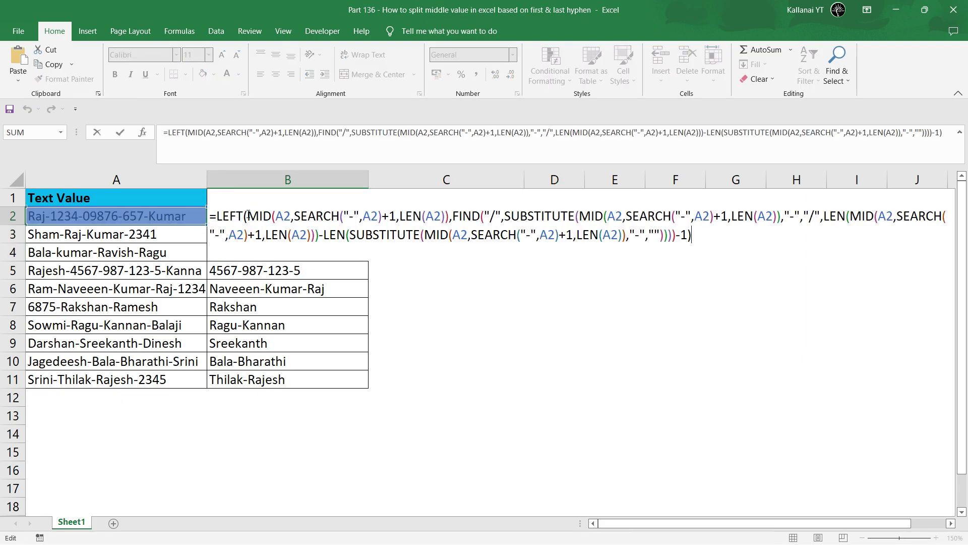
left_click(247, 216)
left_click(245, 269)
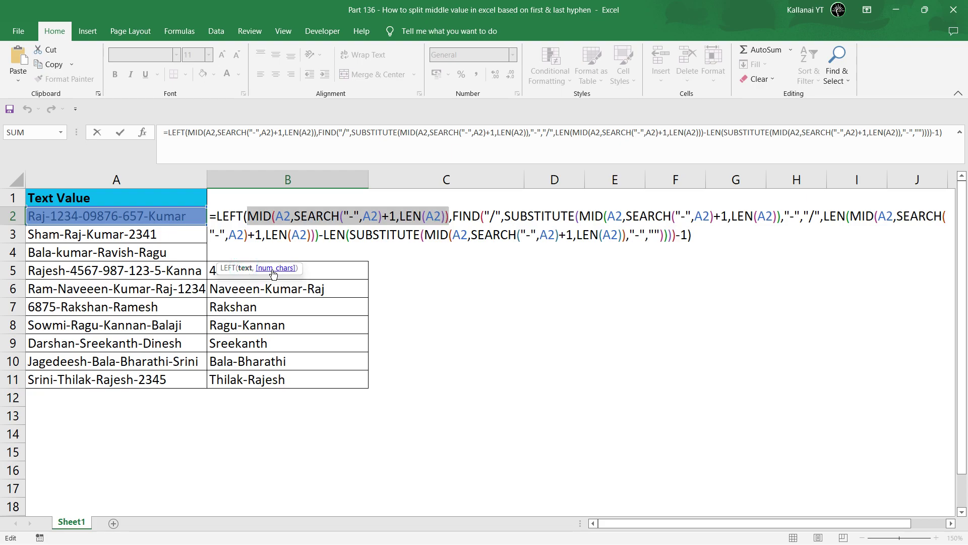
left_click(273, 274)
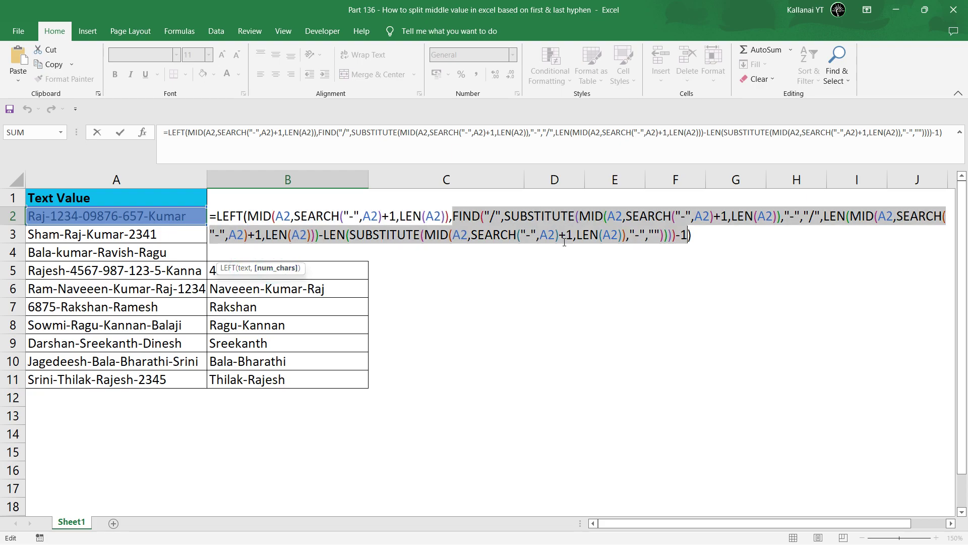
left_click(252, 220)
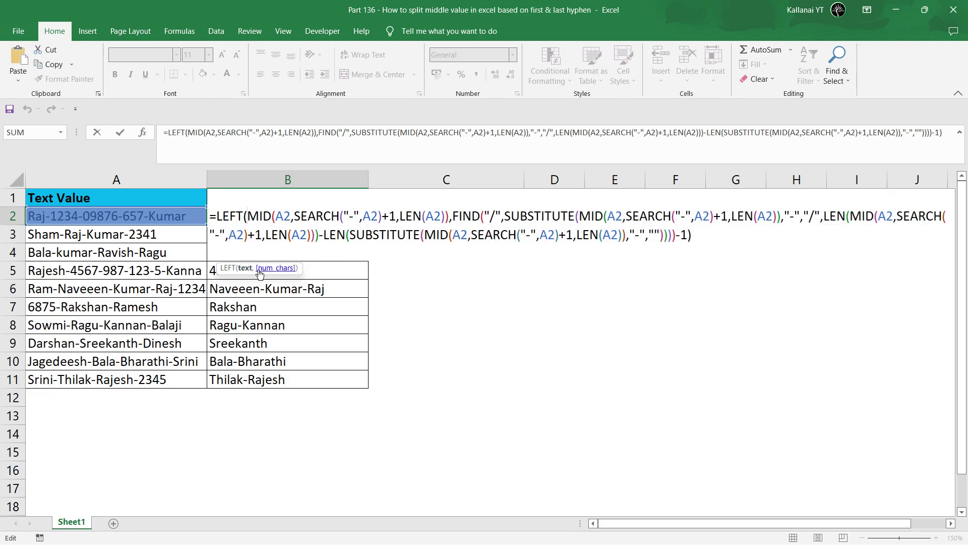
key("Escape")
key("Escape")
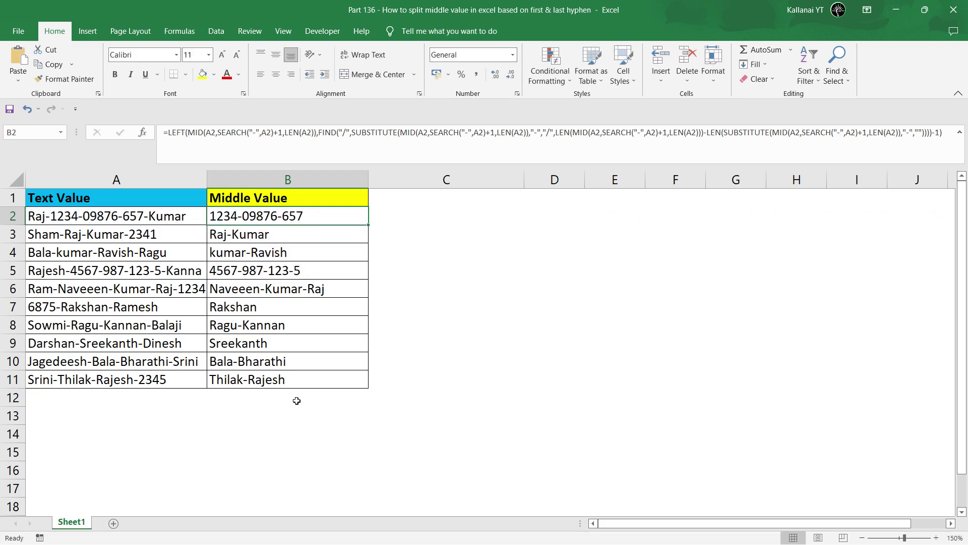
Enter a FORMULATEXT formula referencing B2 in the merged cell B13:I15 below the table.
left_click(300, 440)
type("=form")
key("Tab")
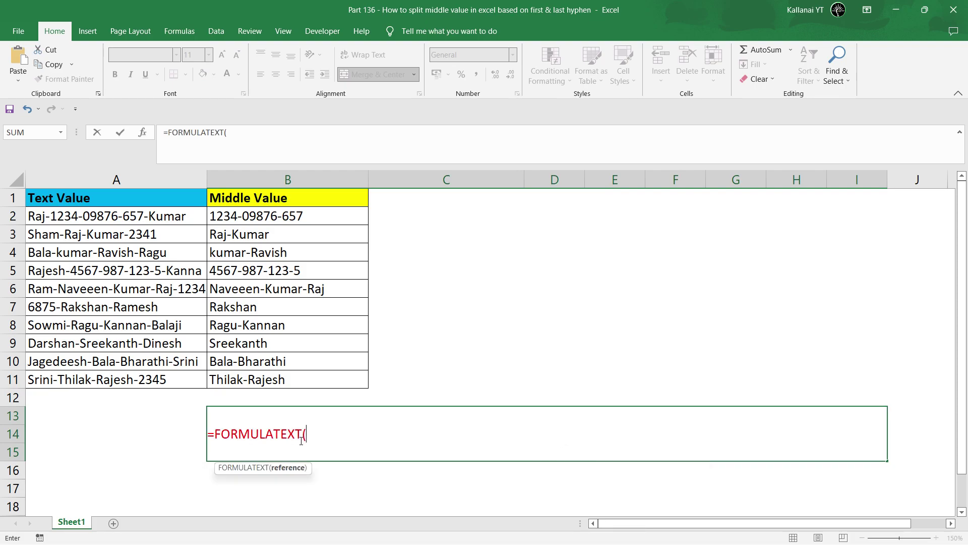
key("Up")
key("Up")
key("Up")
key("Up")
key("Up")
key("Up")
key("Up")
key("Up")
key("Up")
key("Up")
key("Up")
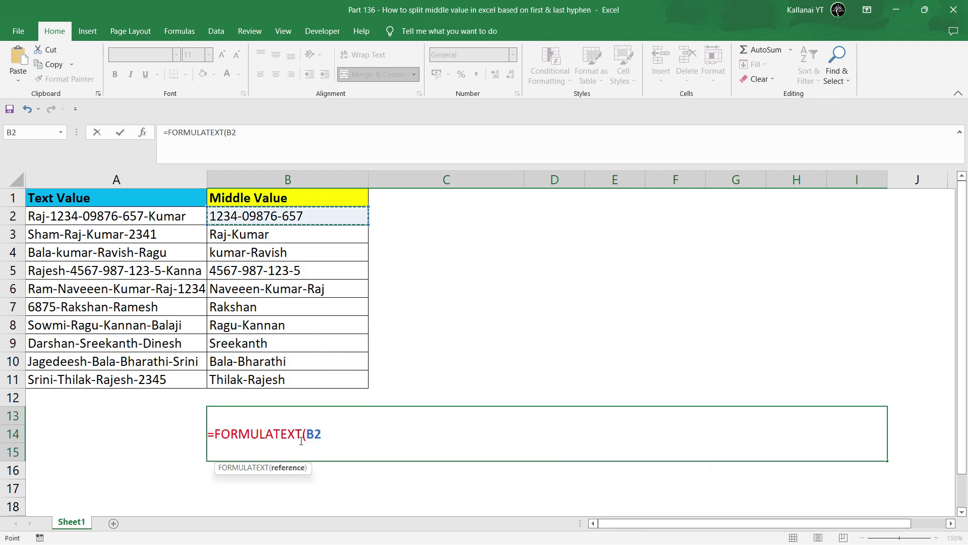
key("ctrl+Return")
Convert the FORMULATEXT result in the merged cell B13 to a static value by copying and pasting it as values in place.
key("ctrl+c")
key("ctrl+alt+v")
key("v")
key("Return")
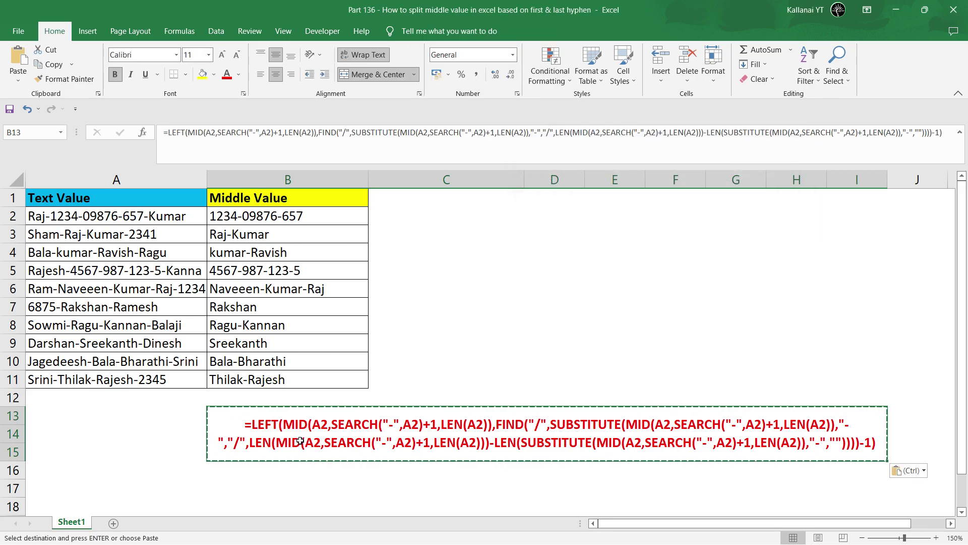
key("Escape")
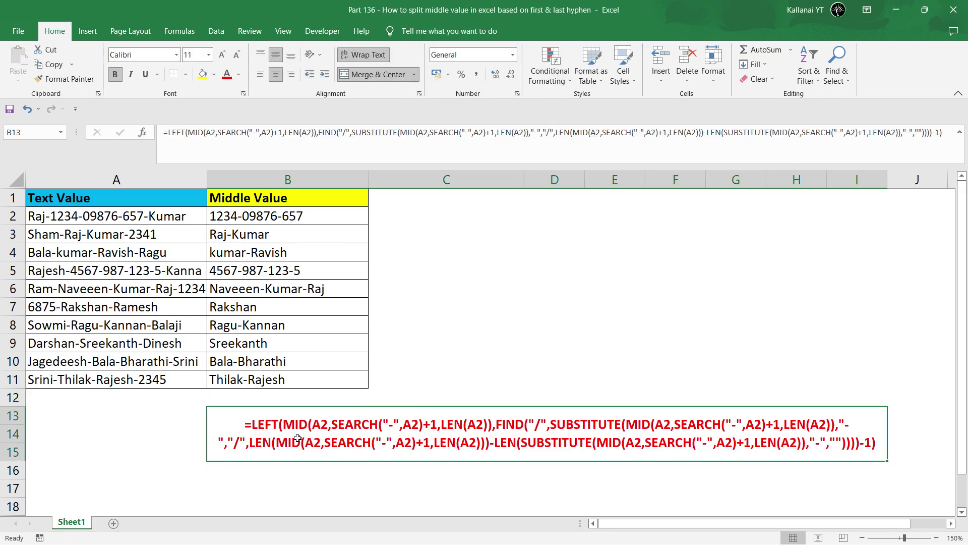
Apply All Borders to the merged cell B13:I15 containing the formula text.
left_click(185, 74)
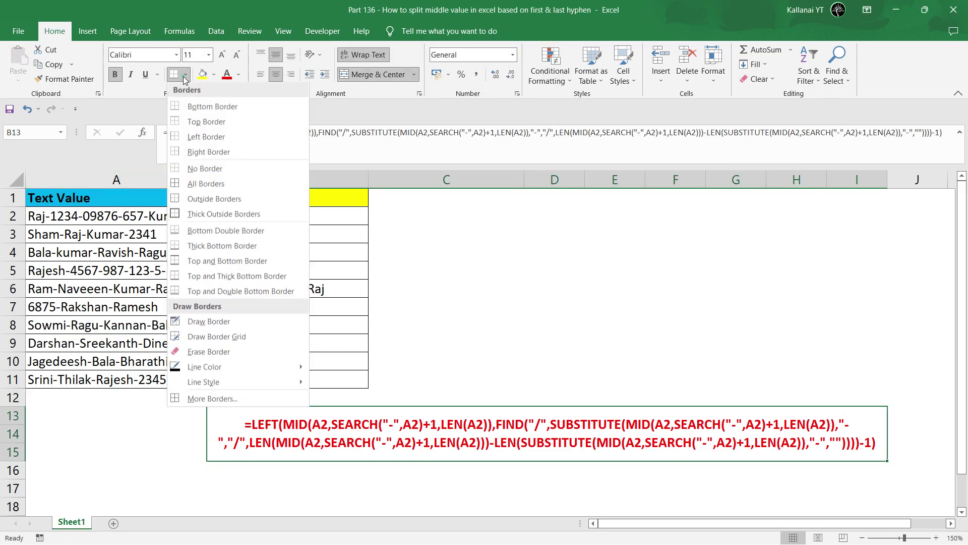
left_click(175, 184)
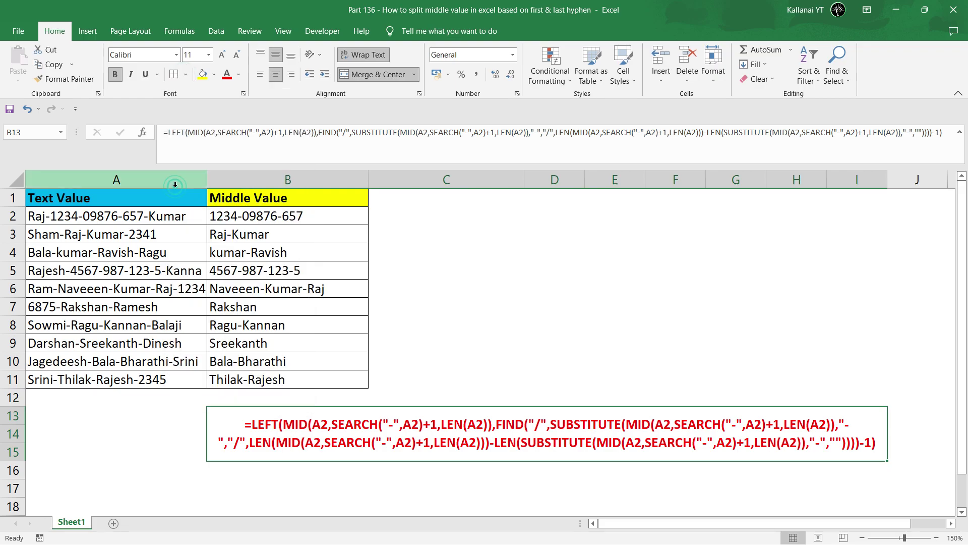
left_click(136, 398)
left_click(395, 292)
key("Right")
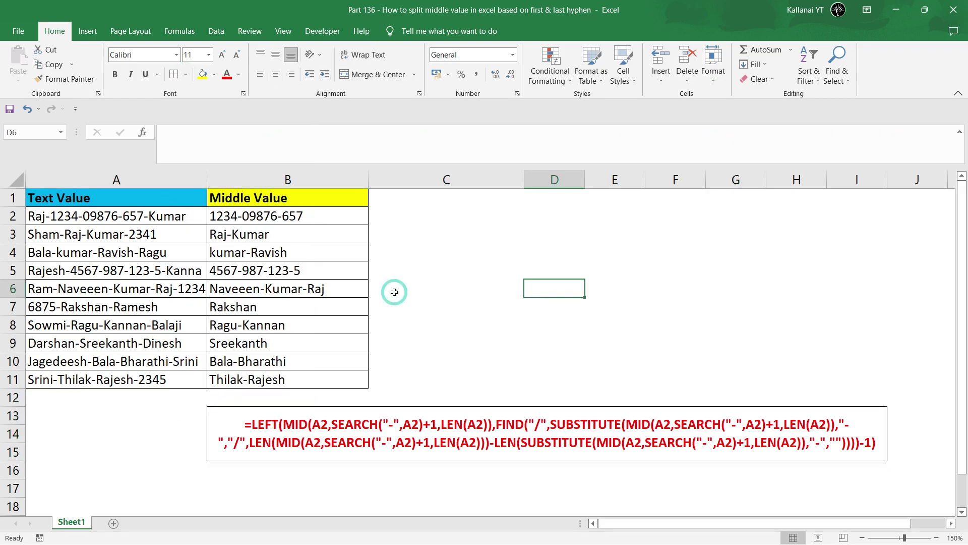
key("ctrl+Up")
key("Home")
key("Right")
key("Left")
key("Down")
key("Down")
key("Down")
key("Down")
key("Down")
key("Down")
key("Down")
key("Down")
key("Down")
key("Down")
key("Down")
key("Down")
key("Up")
key("Up")
key("Down")
key("Down")
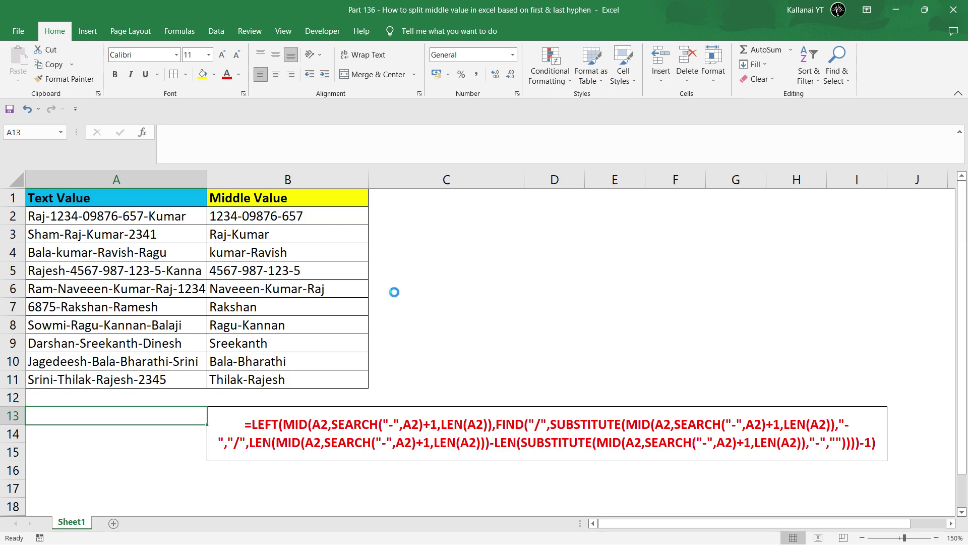